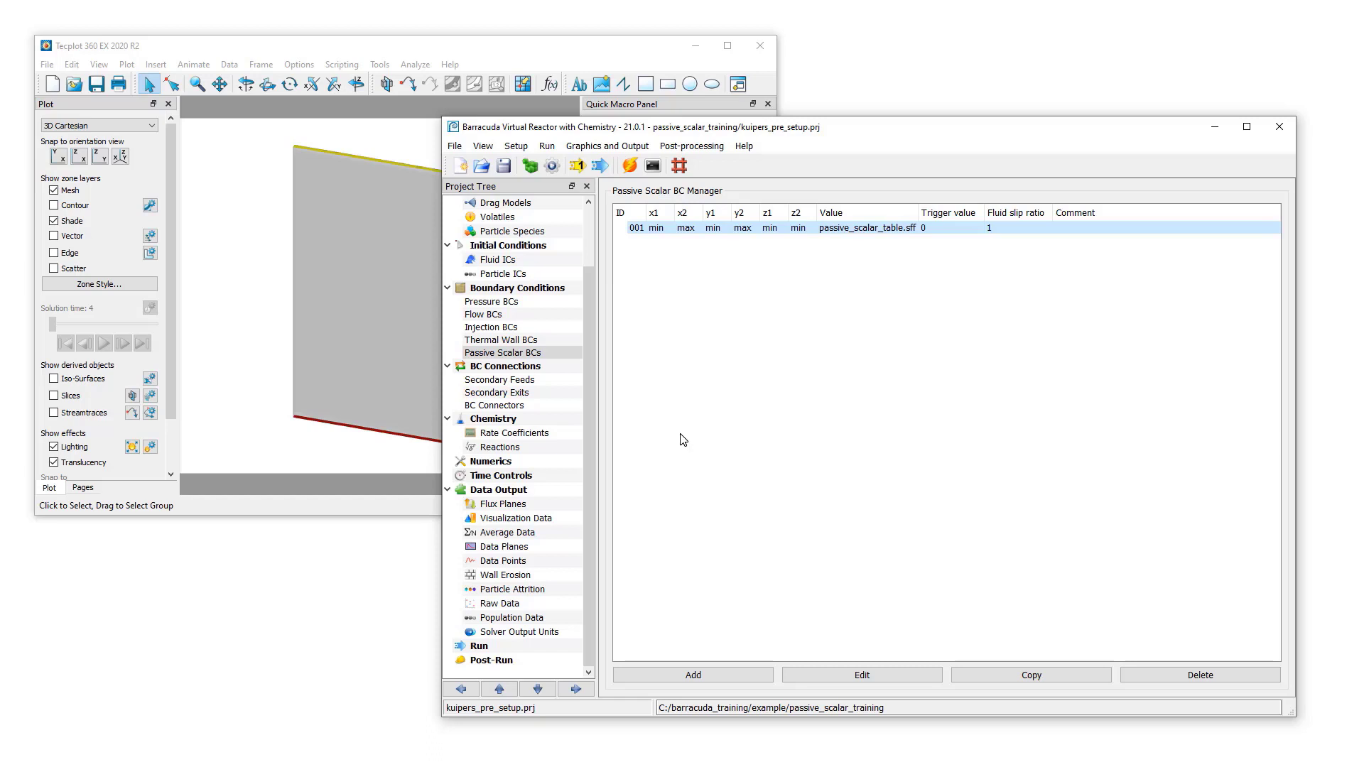
Compare the flow BC and passive scalar BC lists with the boundary condition locations shown on the Tecplot model
click(564, 353)
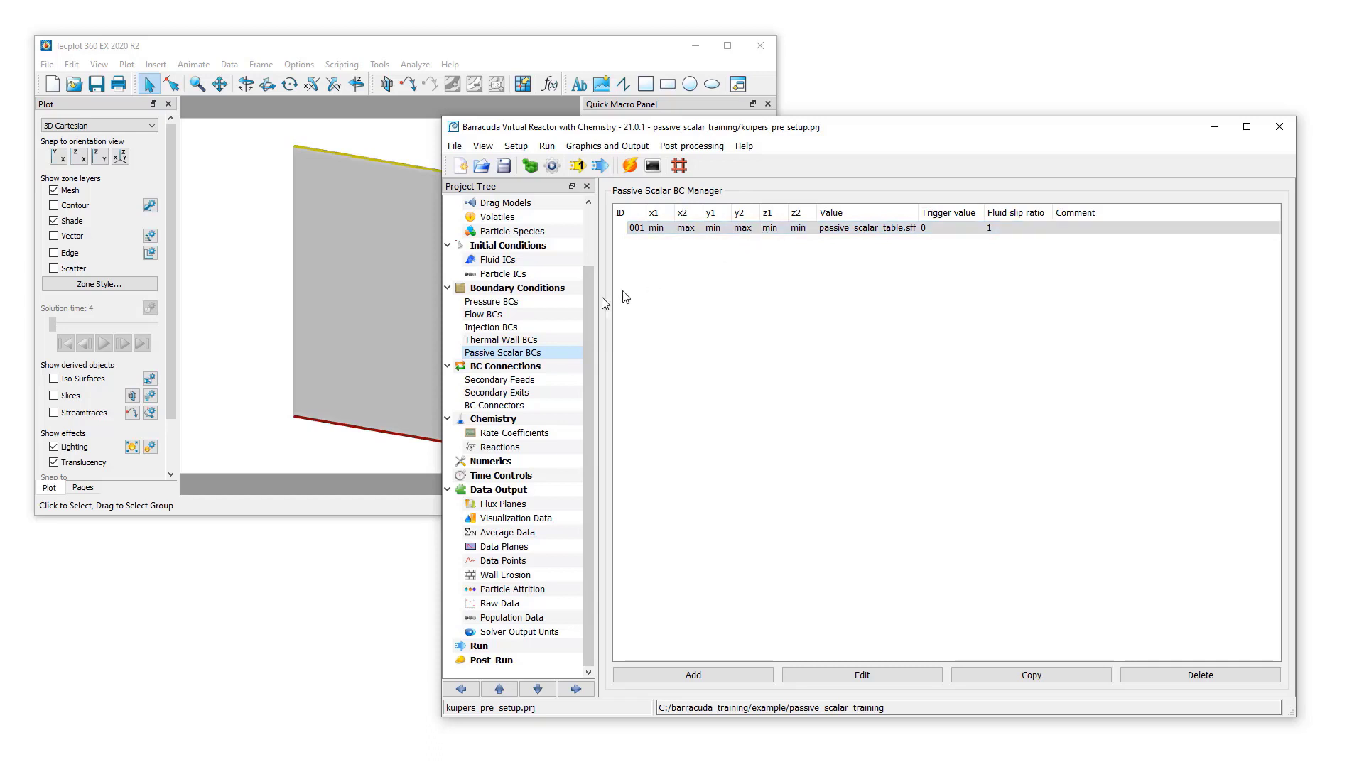
click(488, 314)
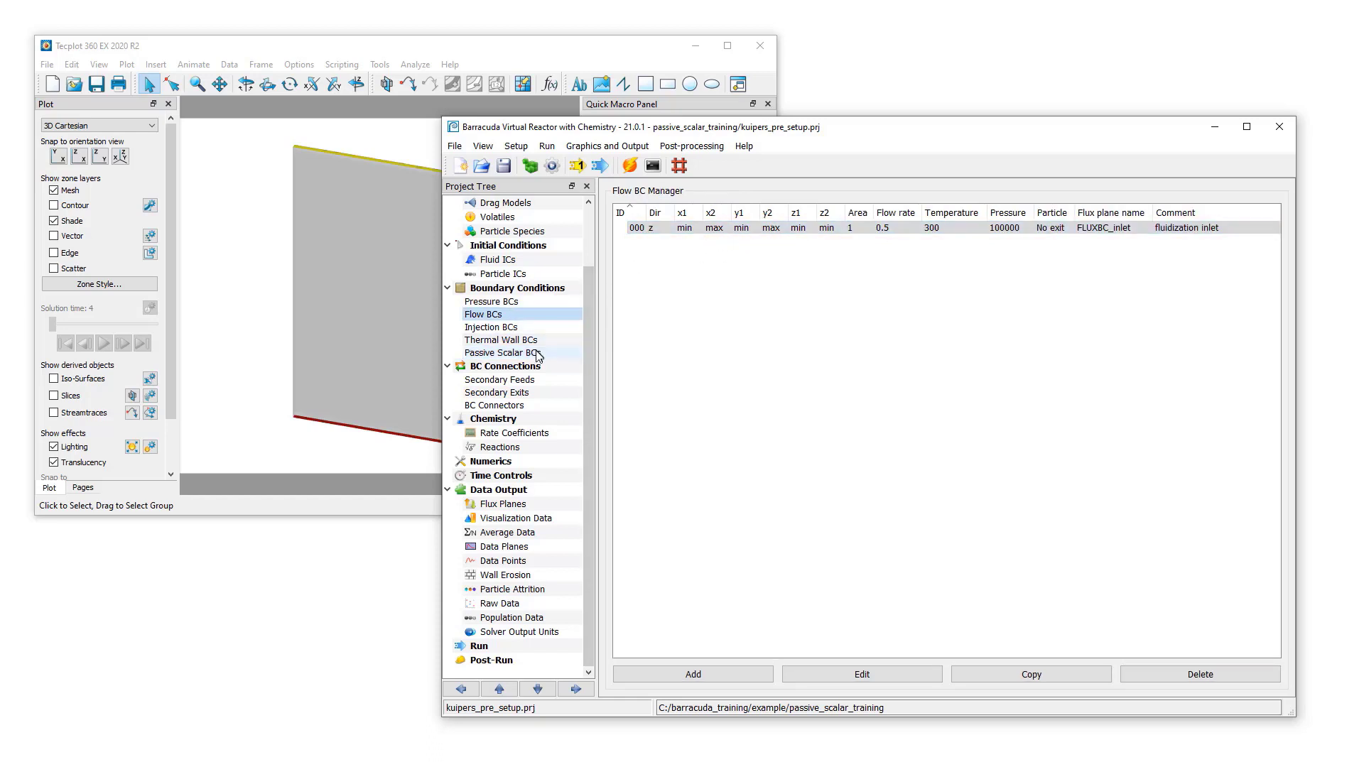
click(500, 352)
click(274, 355)
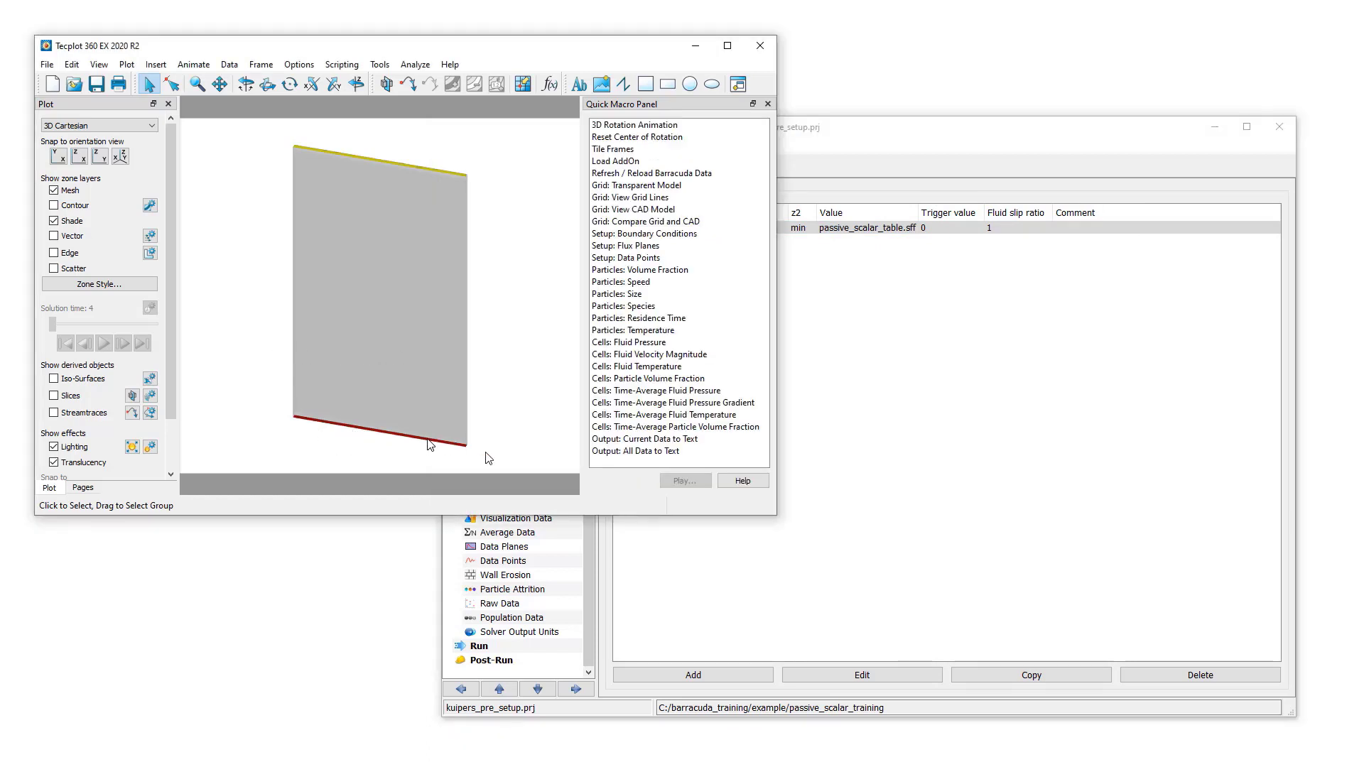
click(861, 401)
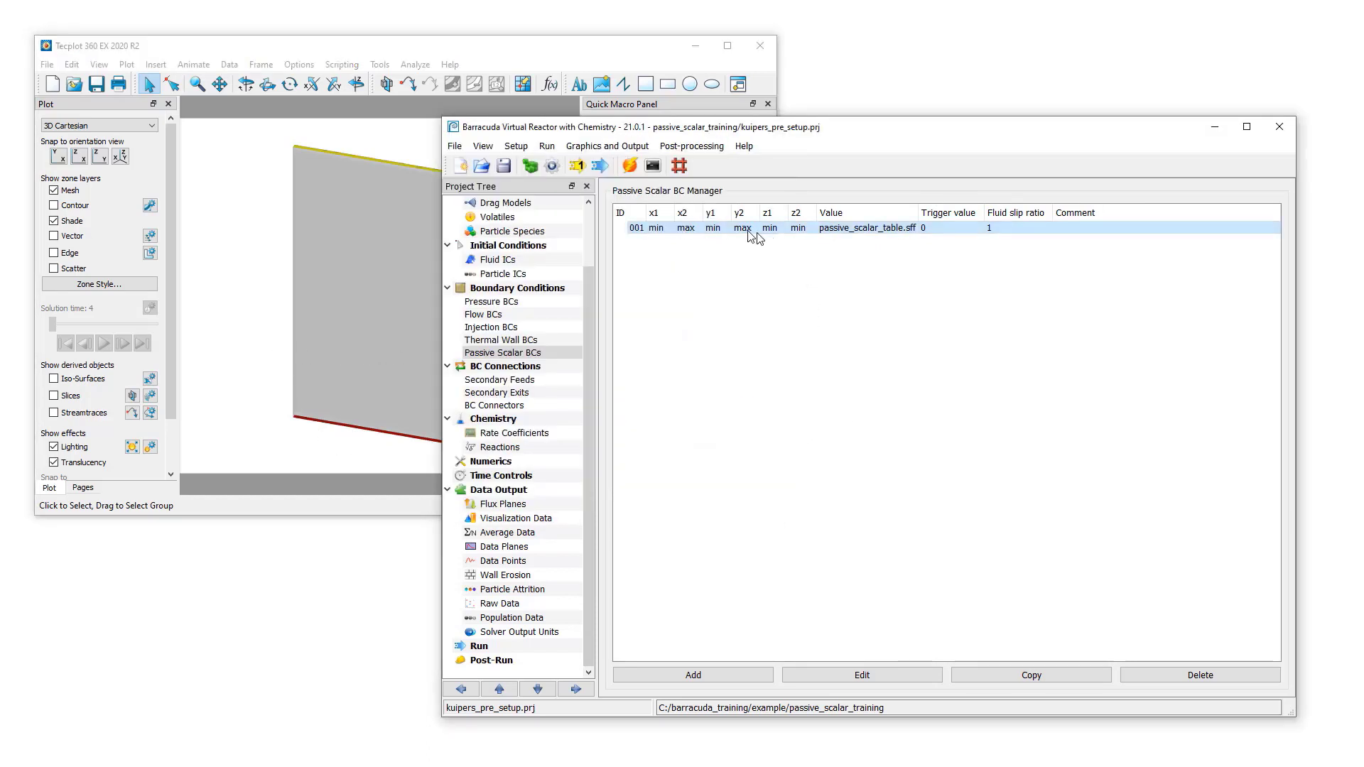
Inspect the passive_scalar_table.sff table of passive scalar BC 001 and graph its scalar value over time
double_click(804, 231)
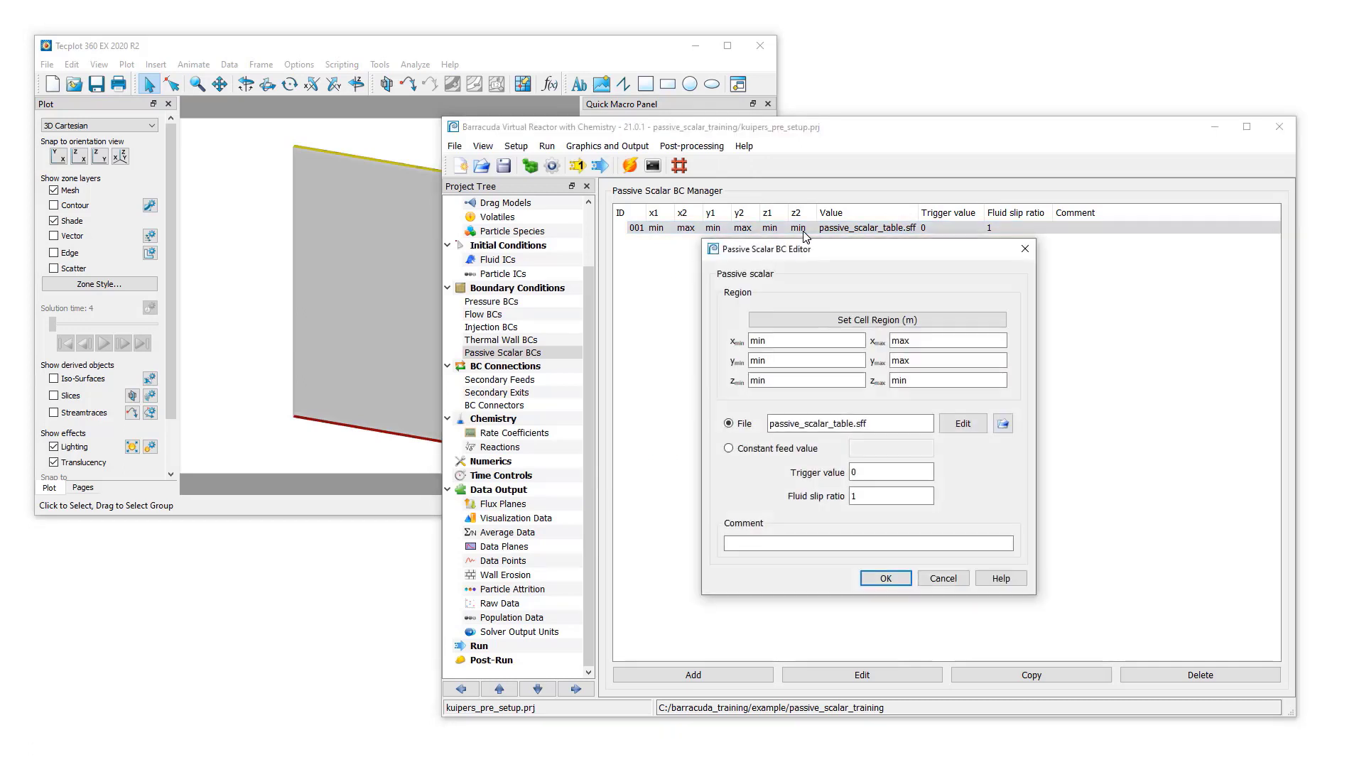
click(966, 425)
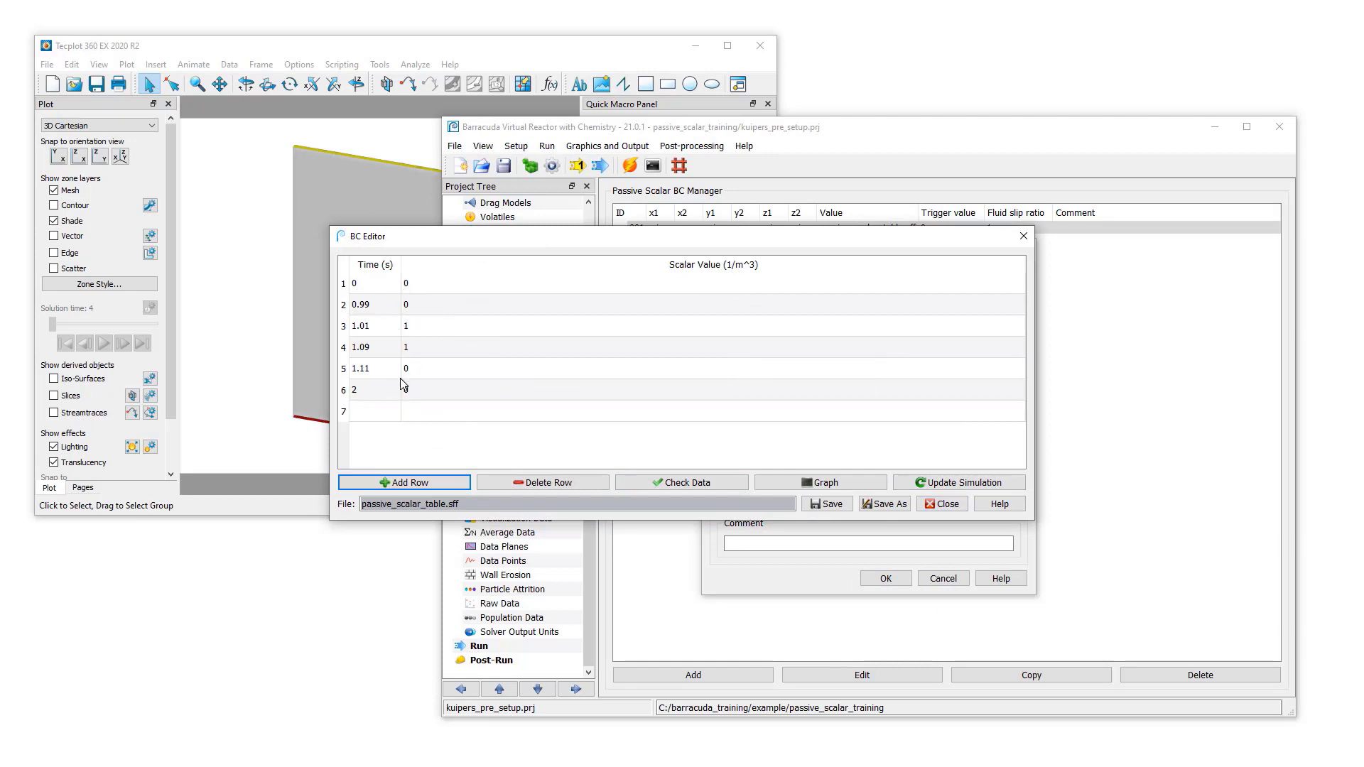
click(828, 484)
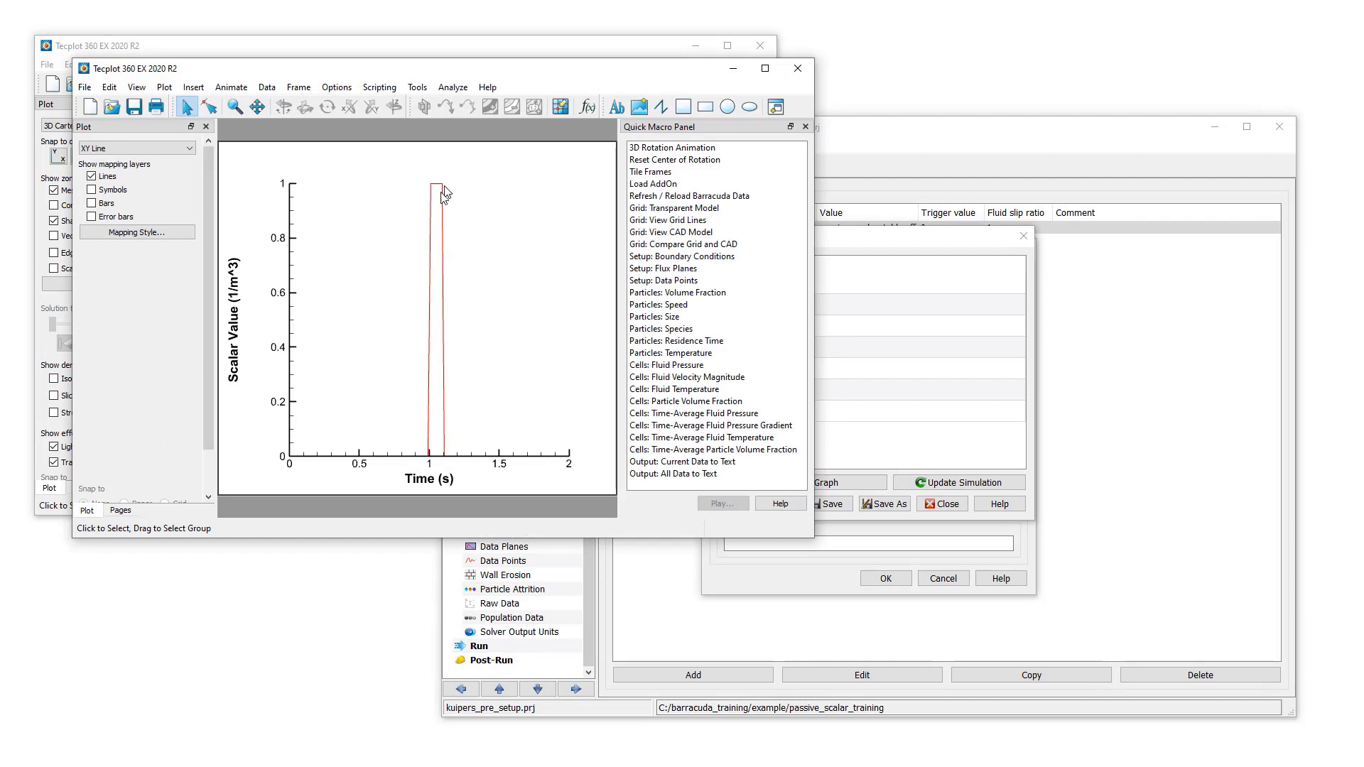
click(805, 69)
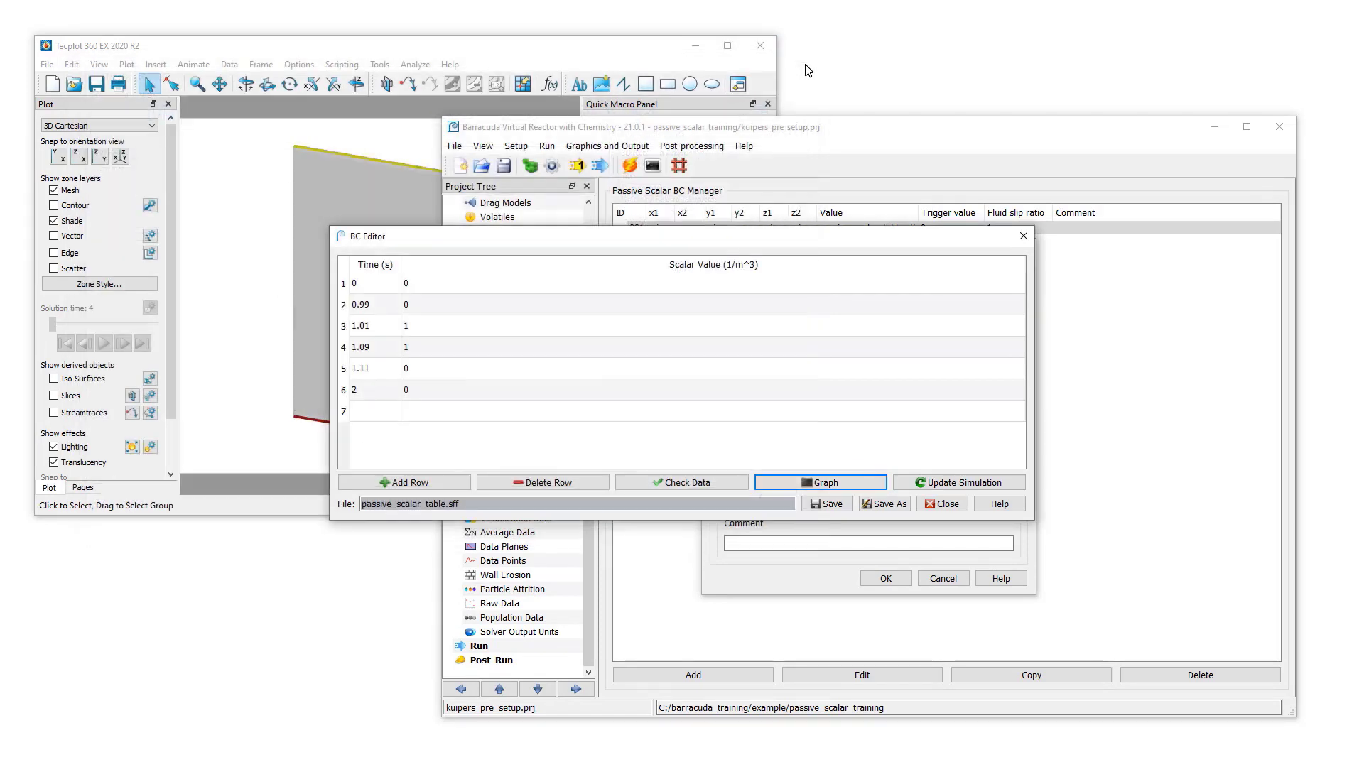
Close the Tecplot model window without saving the layout, and leave the passive scalar BC editors without changes
click(761, 46)
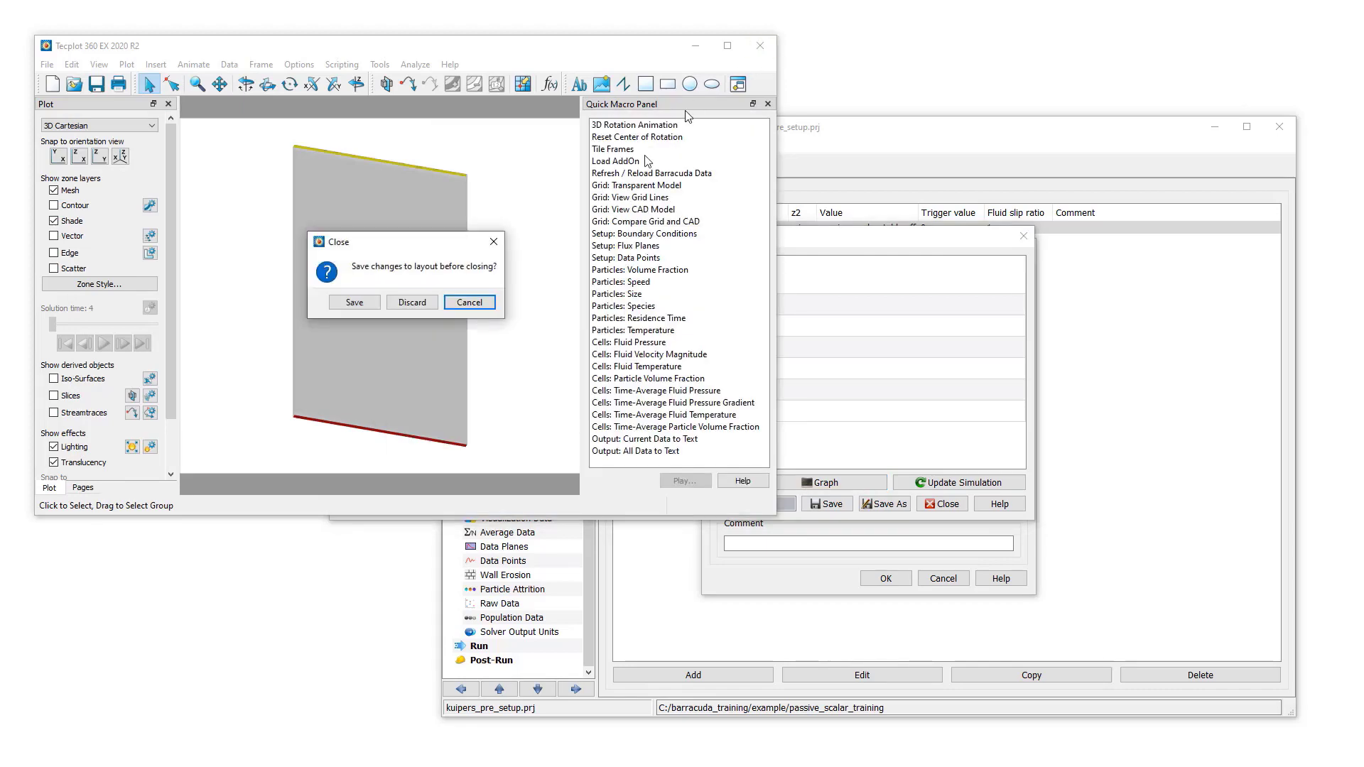
click(426, 304)
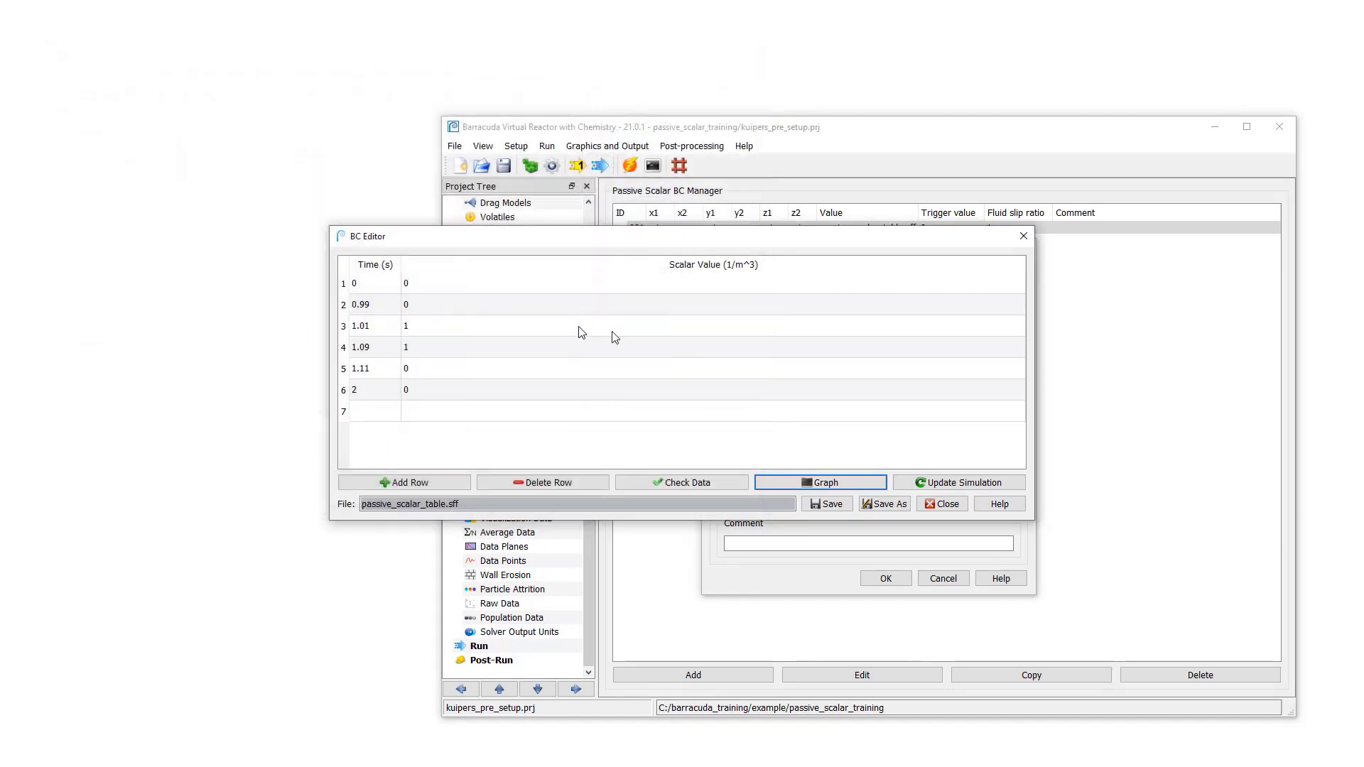
click(945, 505)
click(949, 579)
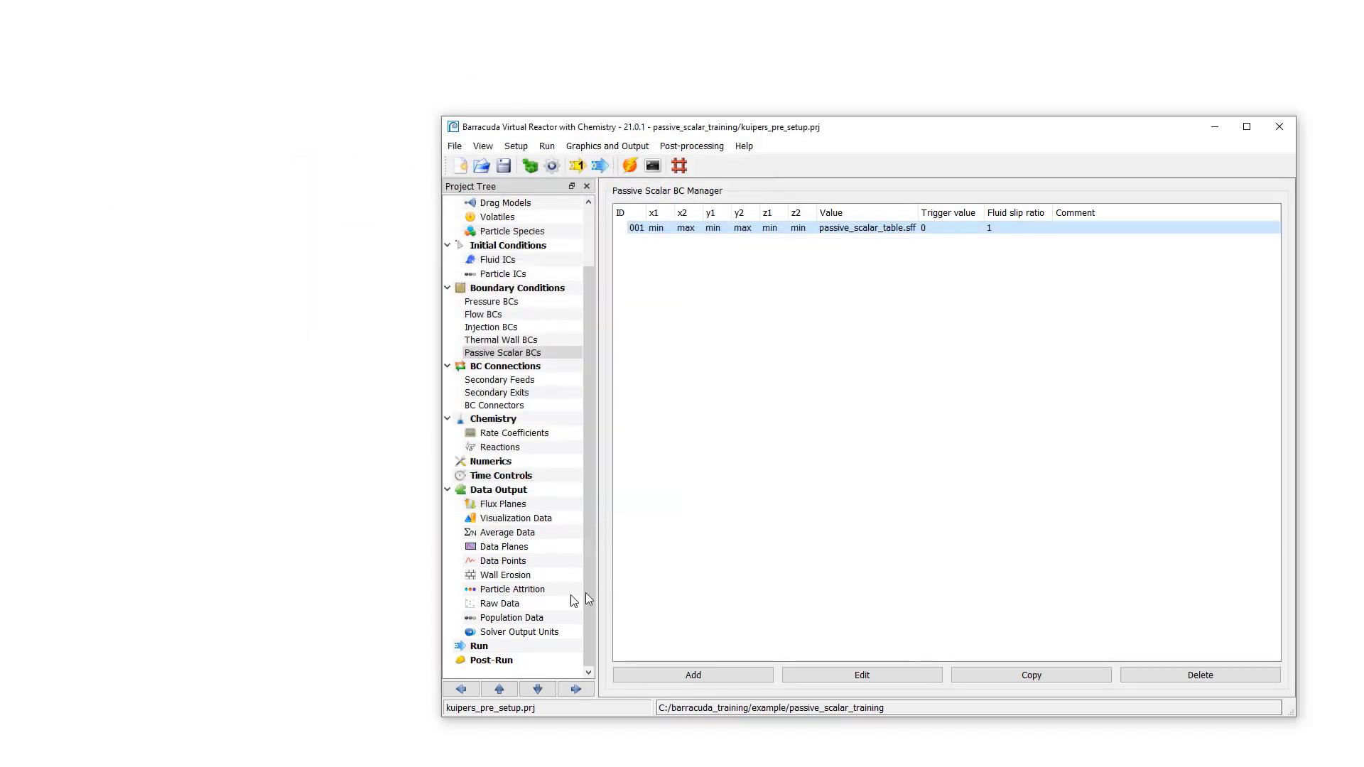
Launch Tecplot from the post-run tools and load the Barracuda data file FLUXBC_inlet
click(522, 661)
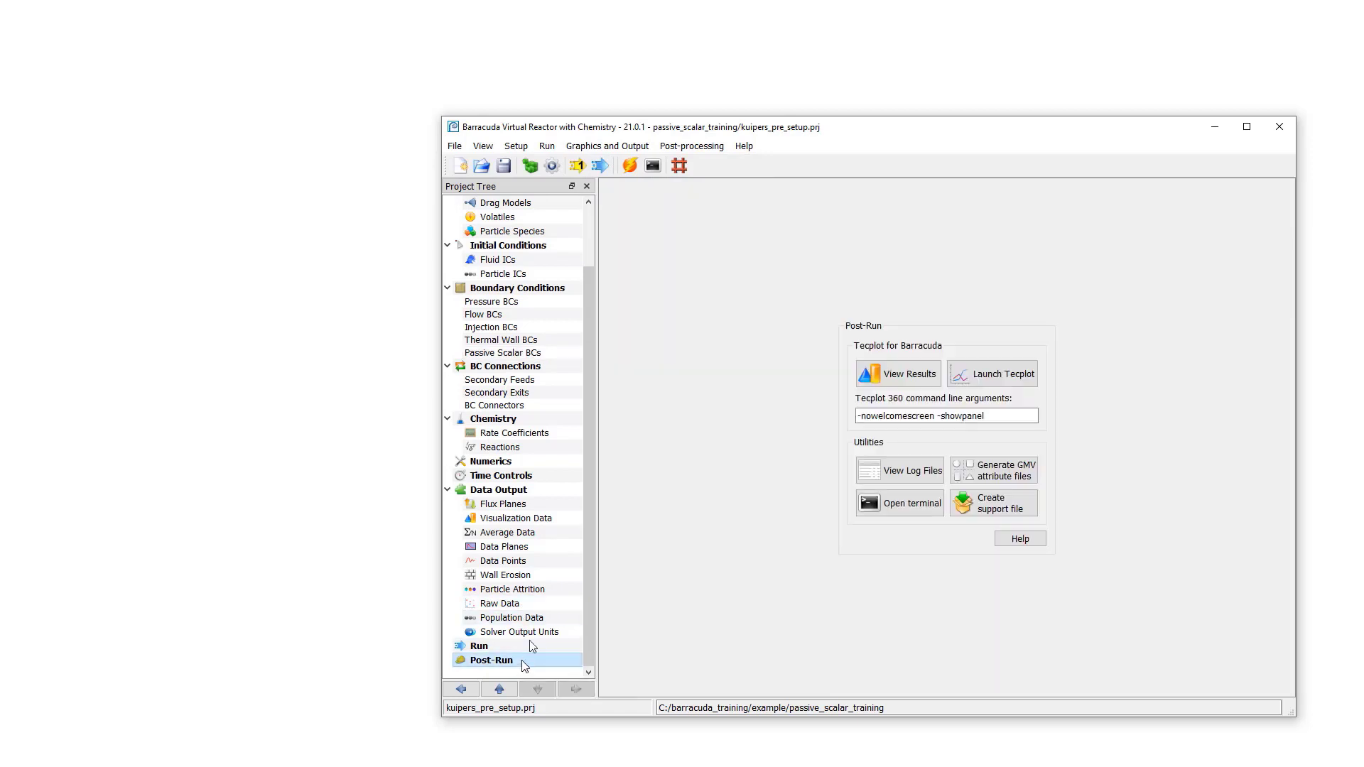
click(992, 381)
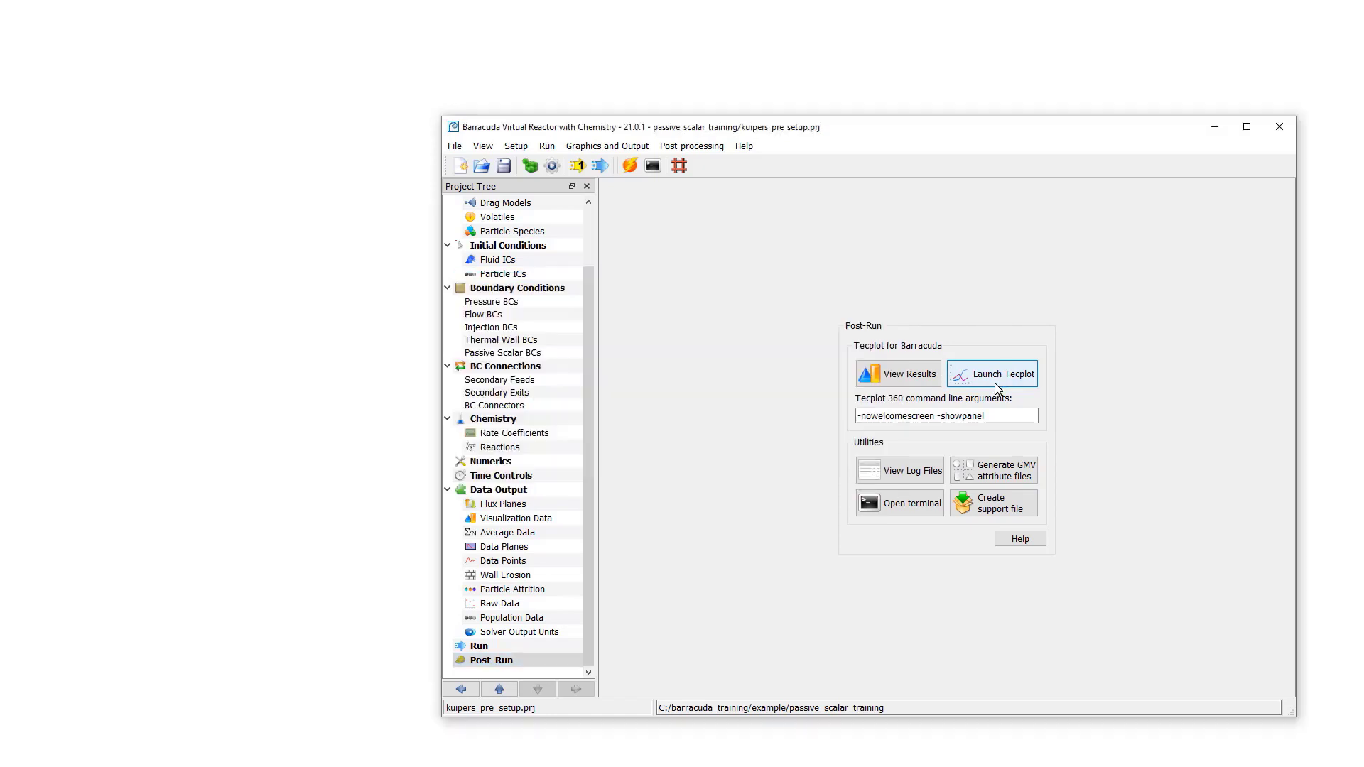
click(47, 64)
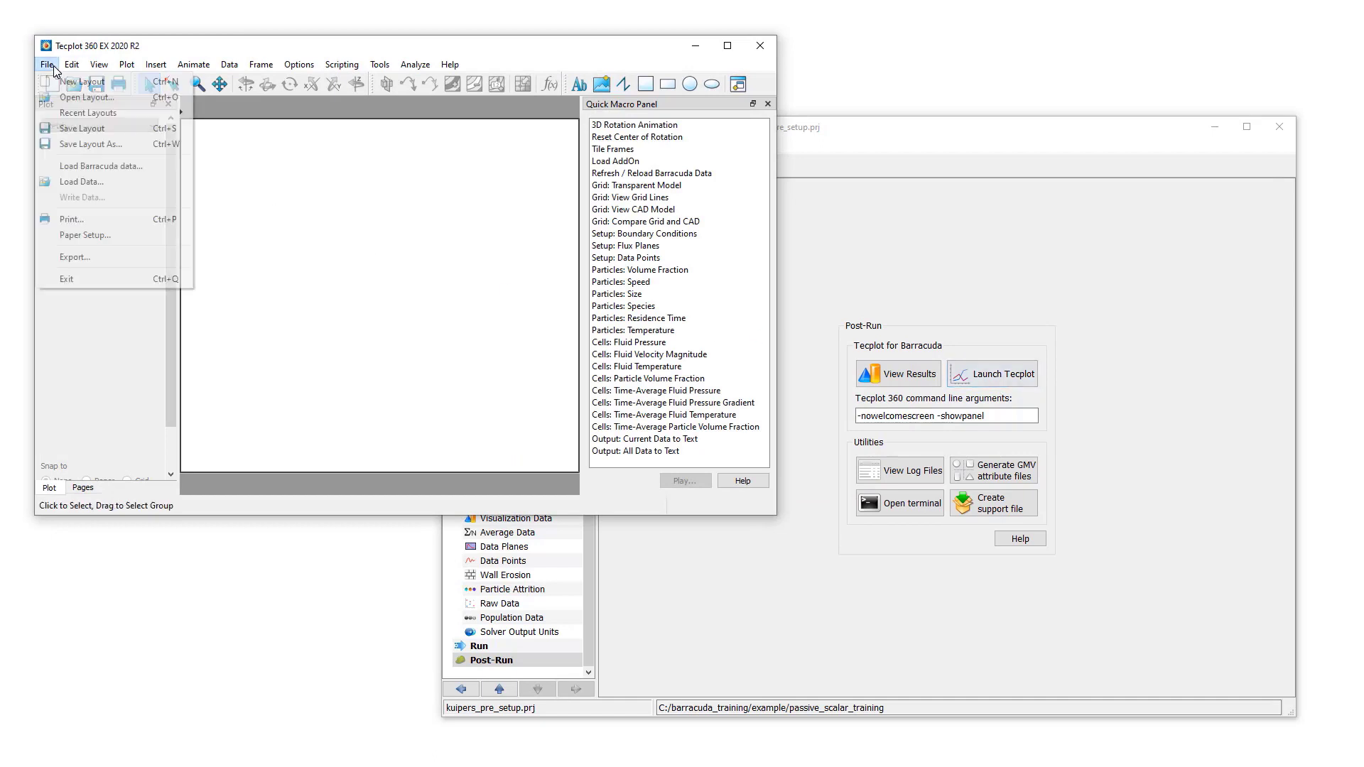
click(92, 168)
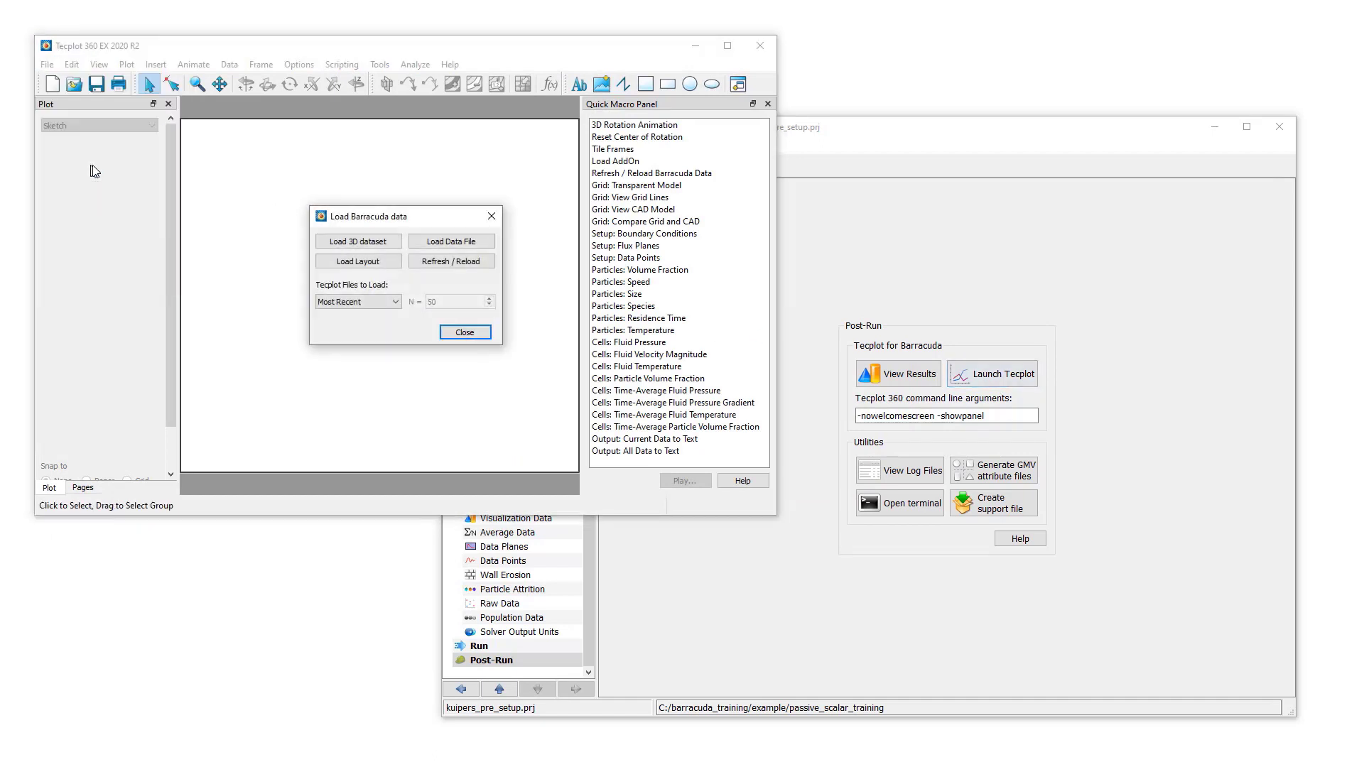
click(469, 243)
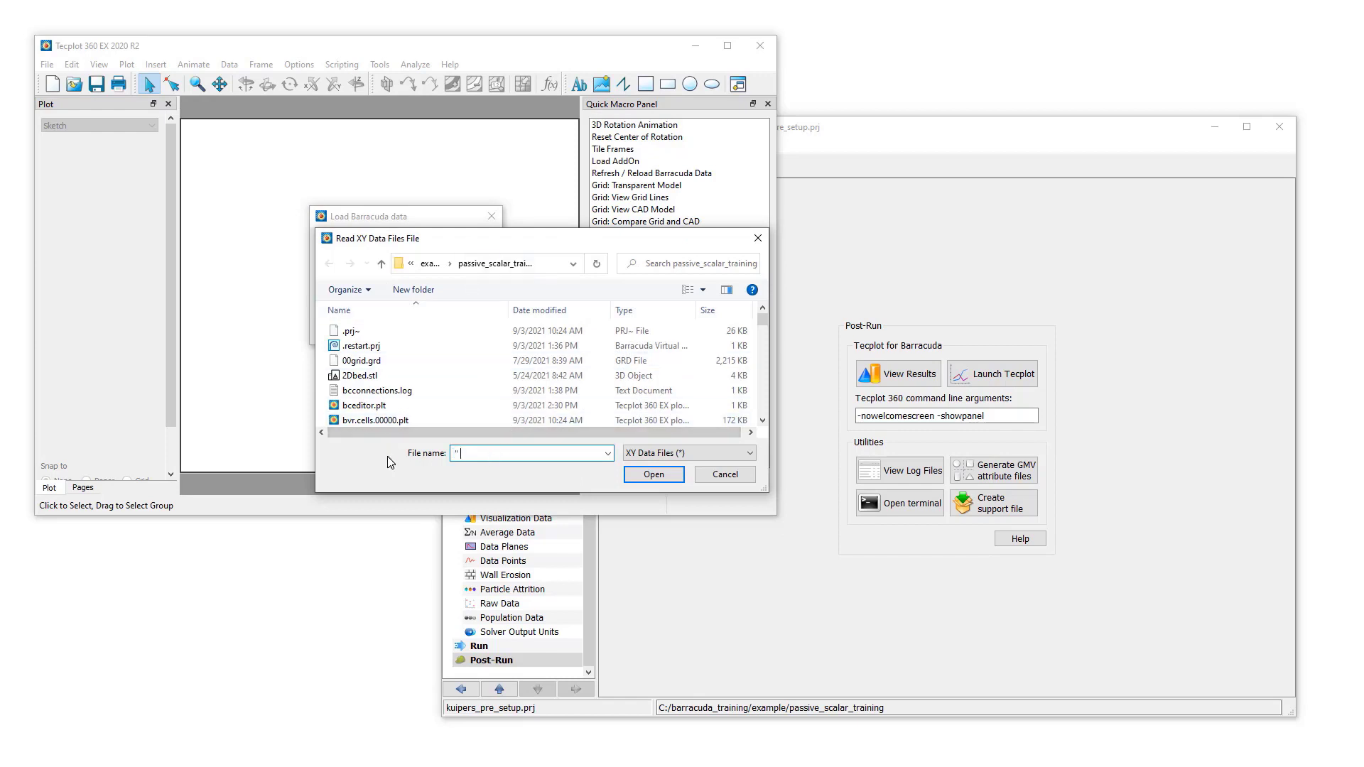
text(flux)
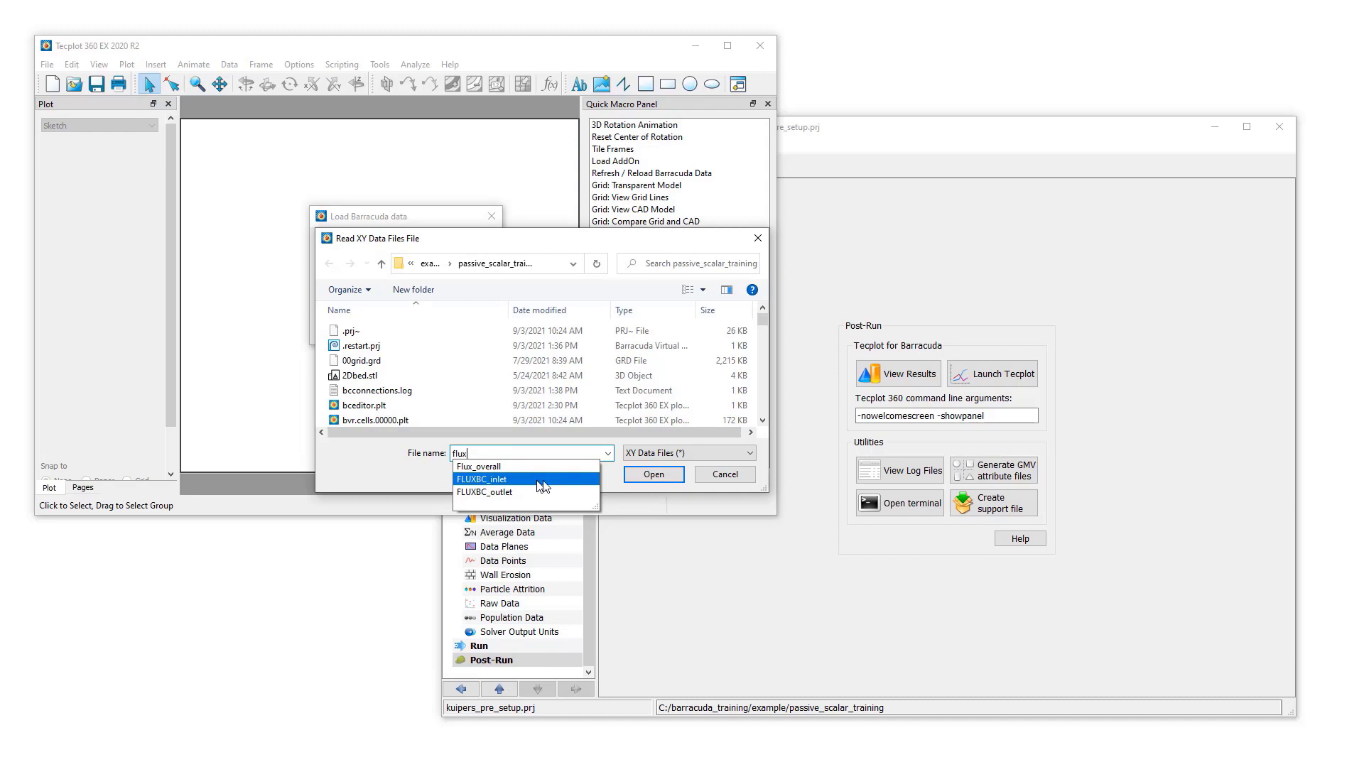
click(587, 481)
click(651, 473)
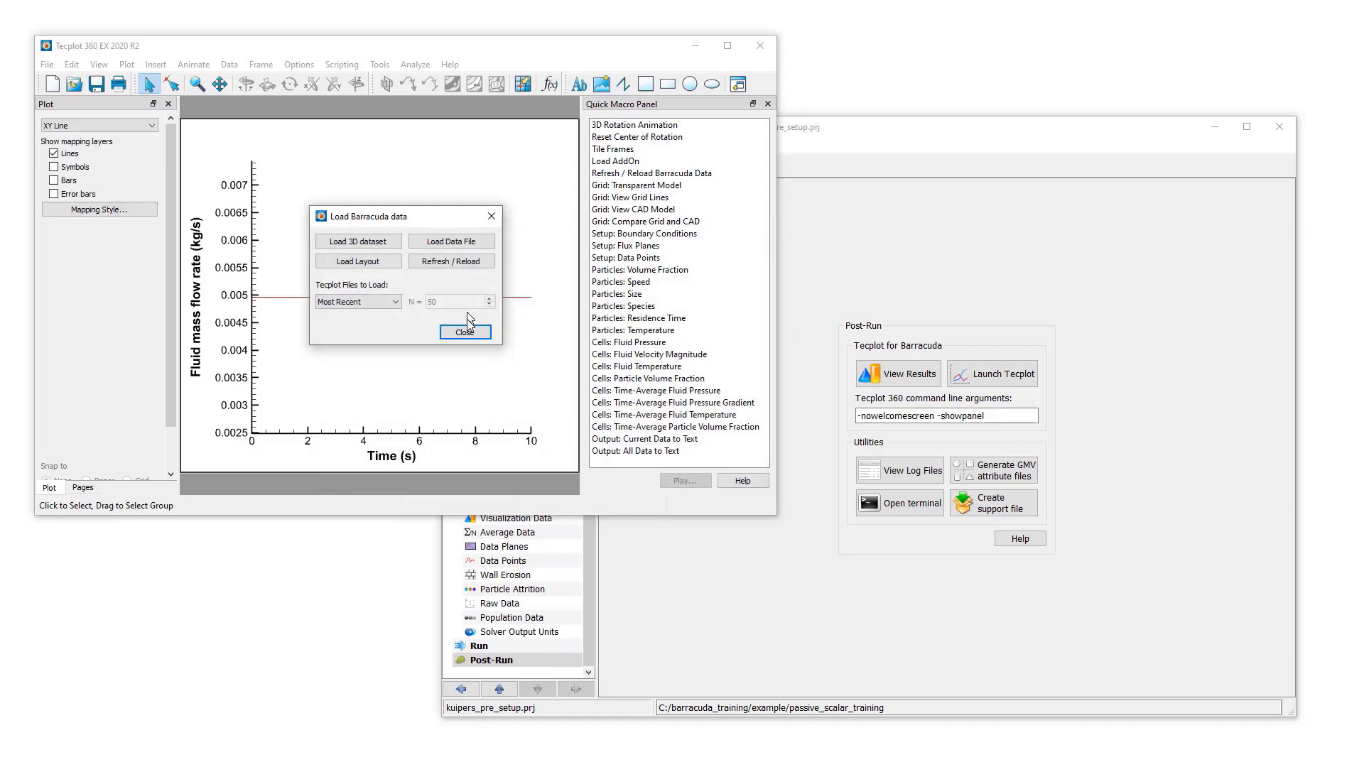
Replace the fluid mass flow rate line with the time integration of all scalar(s) crossing flux plane map, and fit the plot to its data
drag(426, 217, 908, 53)
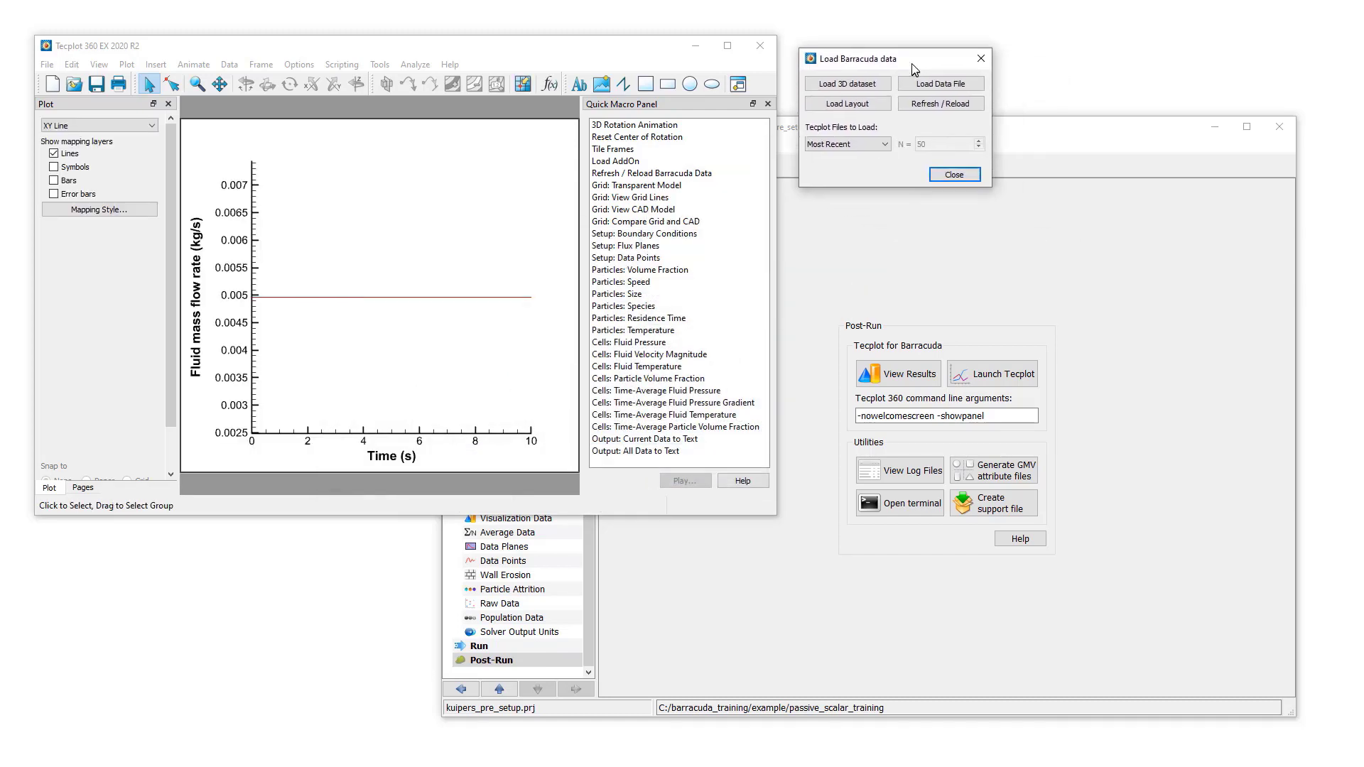
double_click(474, 297)
drag(467, 237, 1033, 204)
drag(1176, 404, 1316, 487)
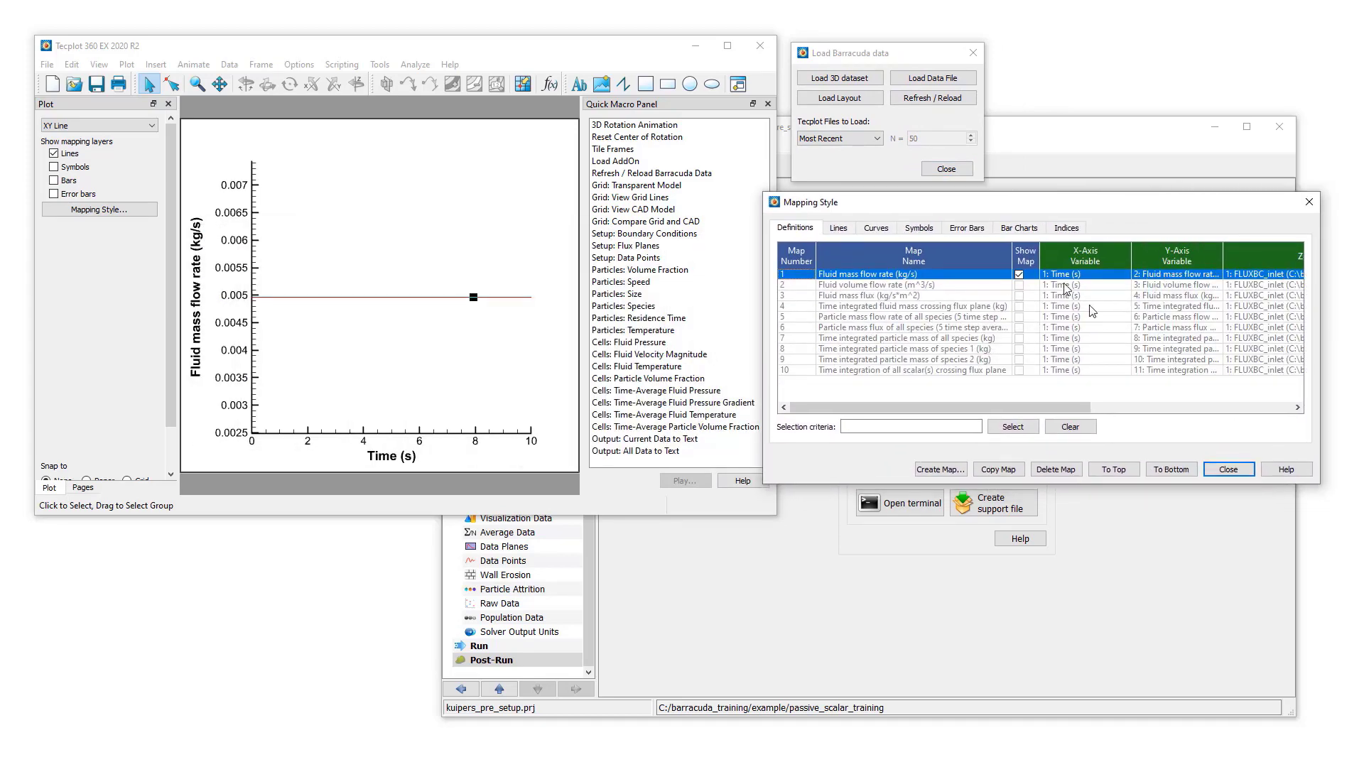
click(1020, 275)
click(923, 369)
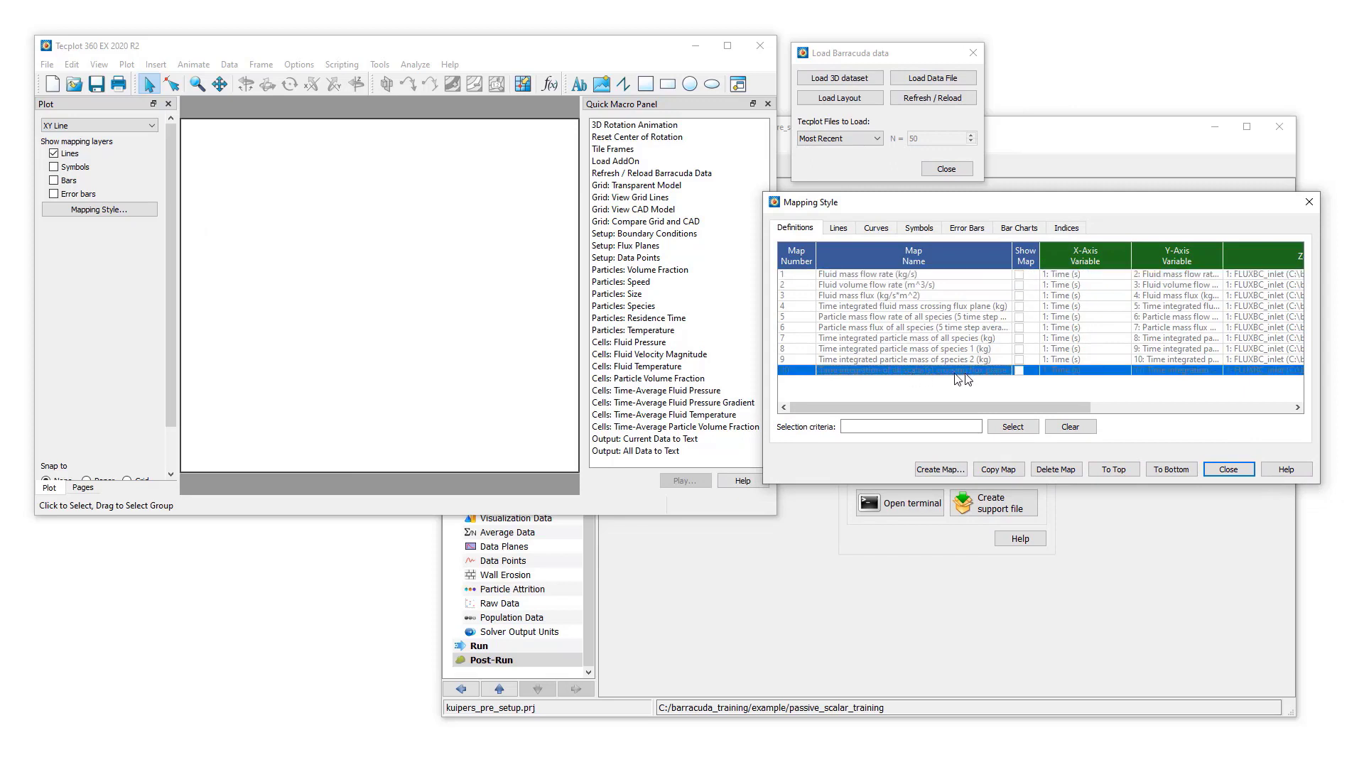
click(1019, 371)
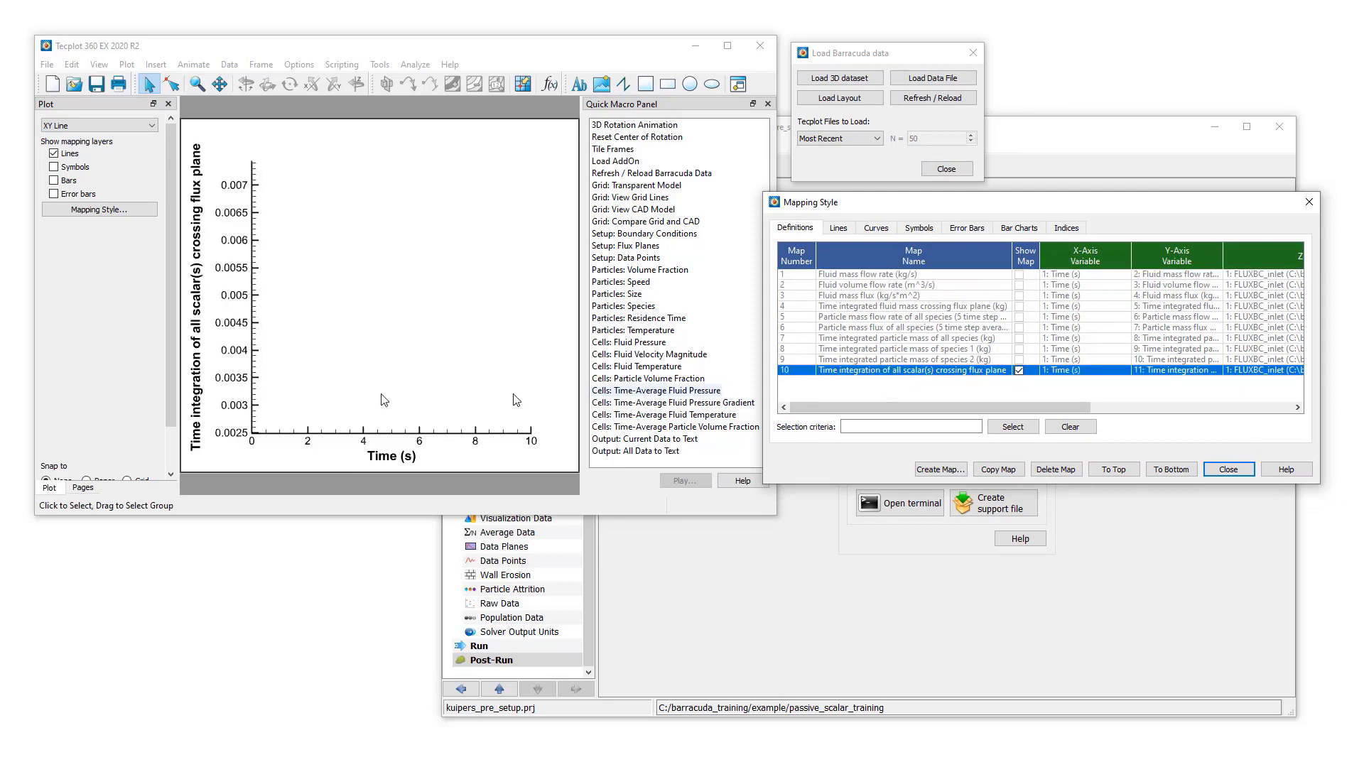
click(358, 304)
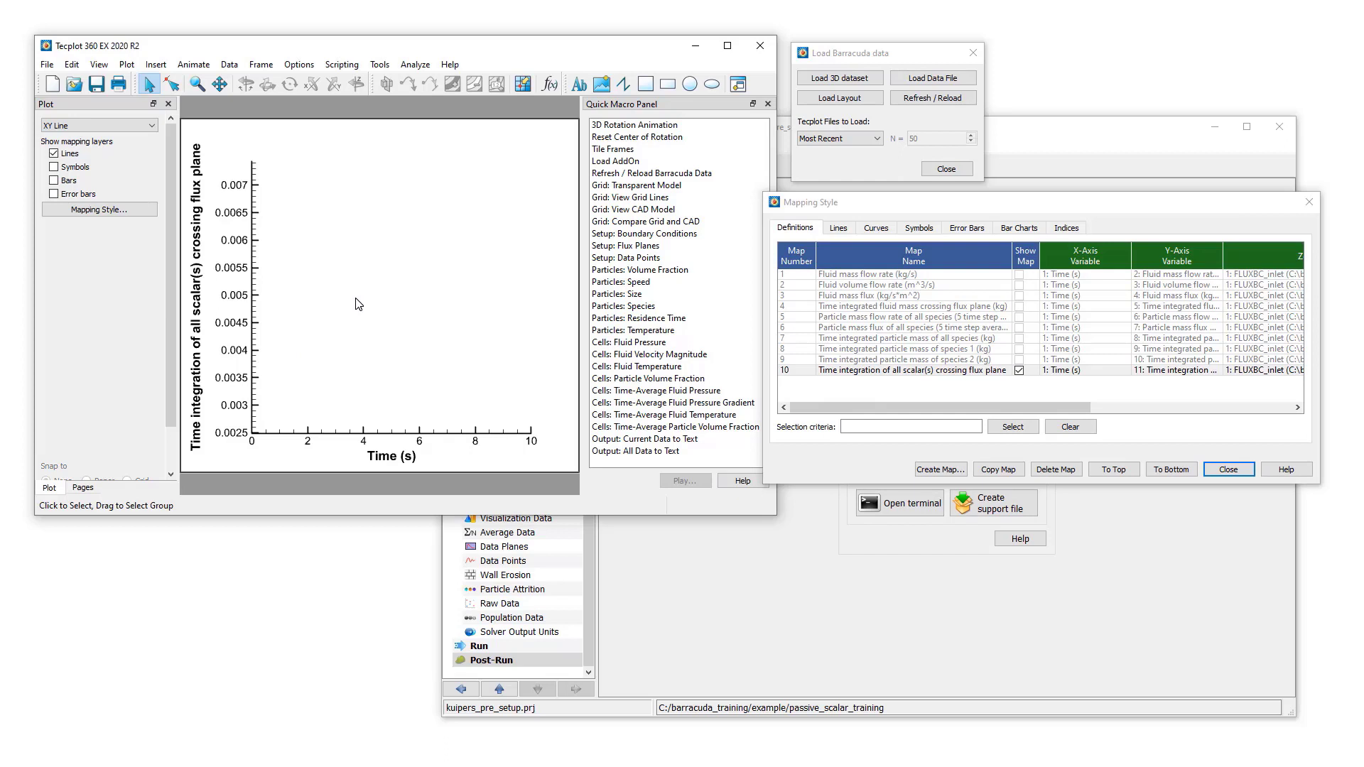
key(ctrl+f)
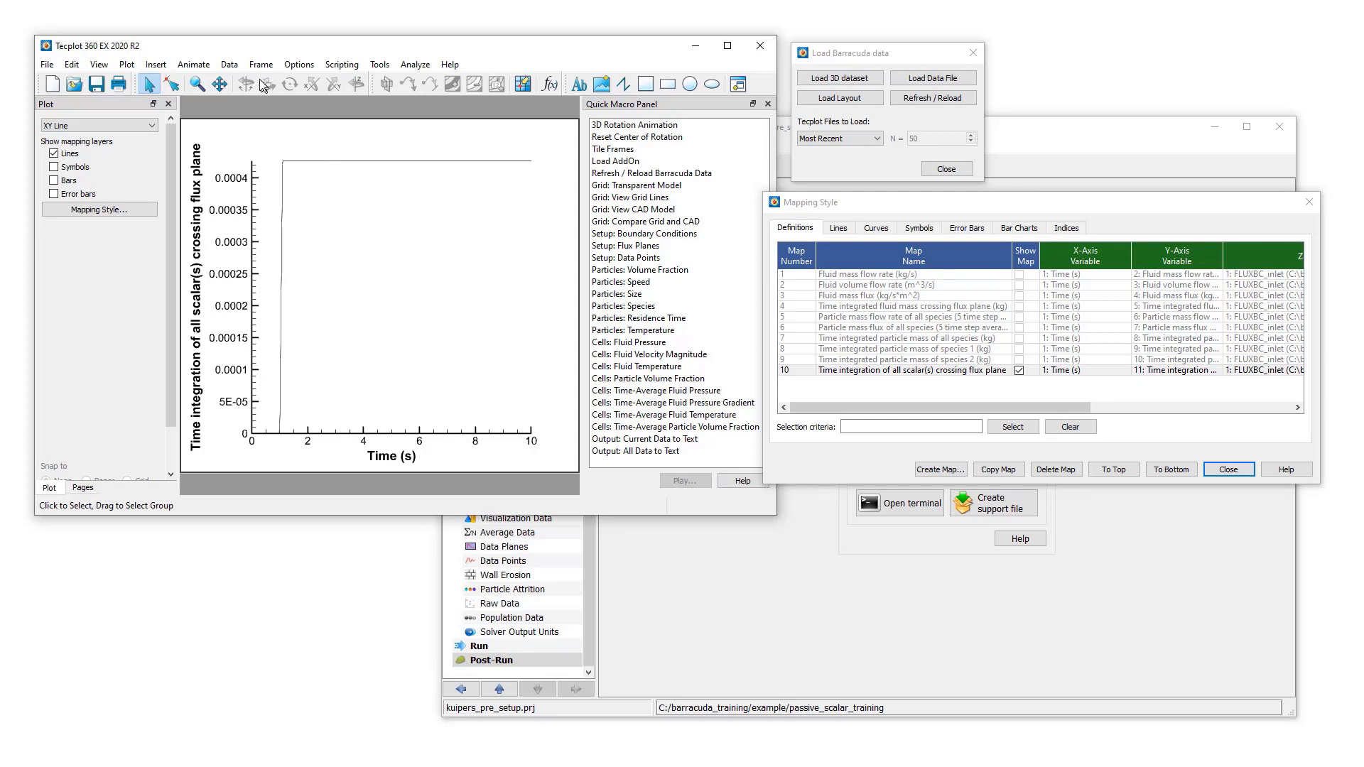
Start a data alteration equation for a new variable with "{pulse} = ddx({"
click(228, 64)
mouse_move(244, 83)
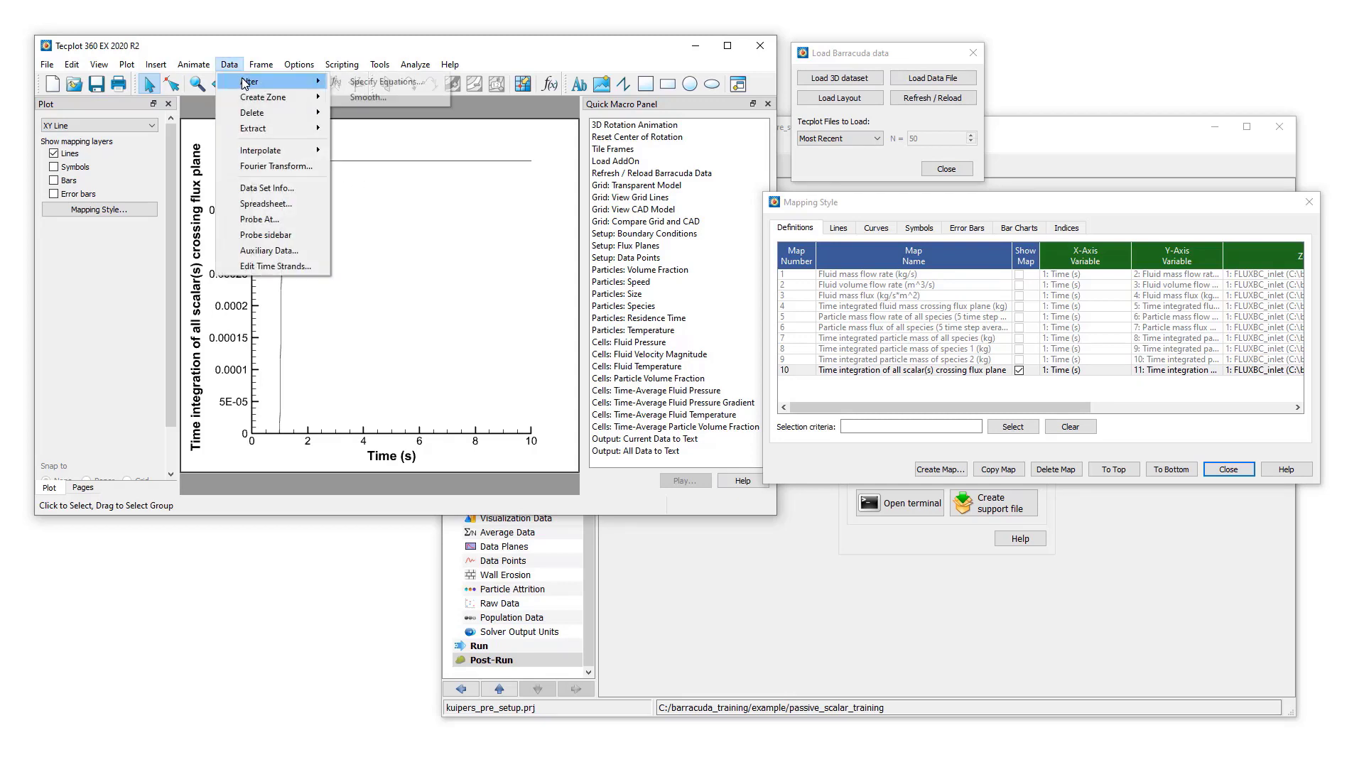
click(385, 82)
drag(410, 227, 655, 455)
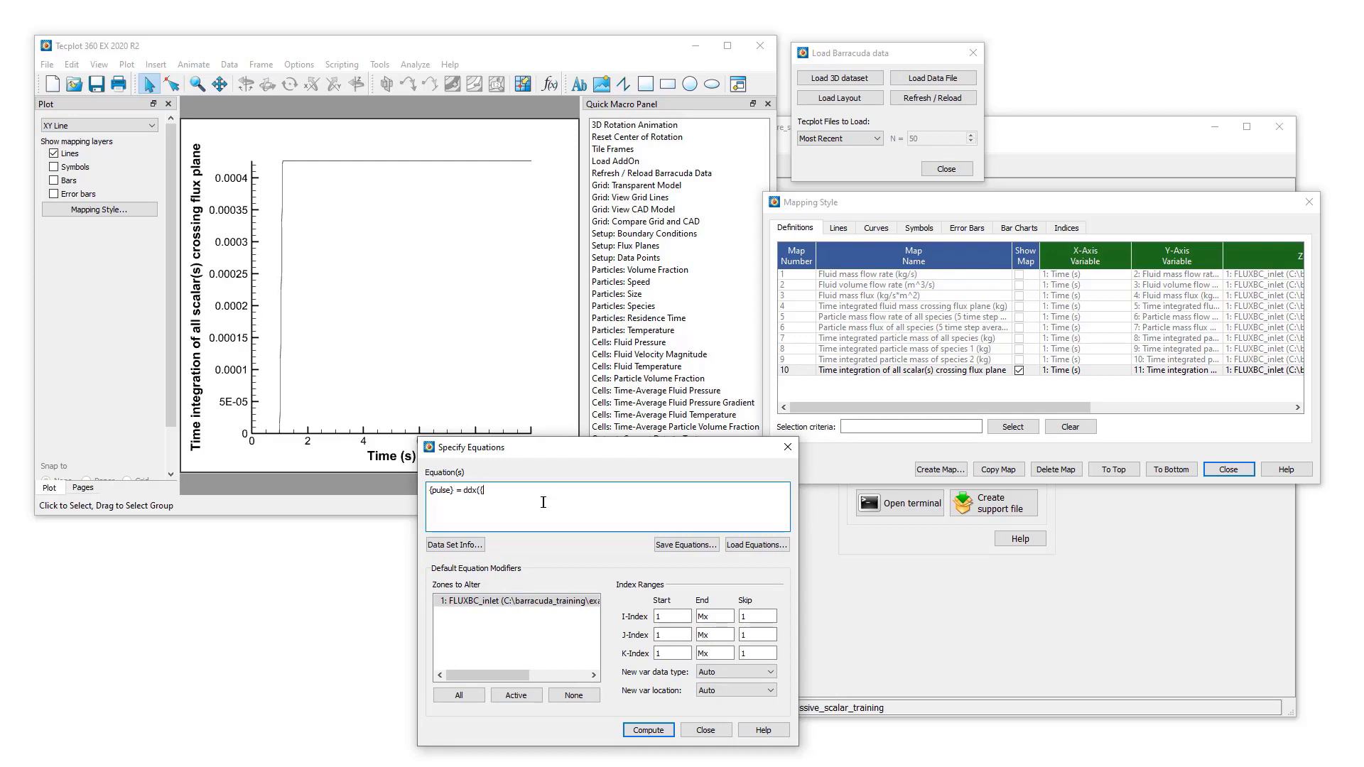
Copy the name of the variable "Time integration of all scalar(s) crossing flux plane" from the data set information
click(465, 545)
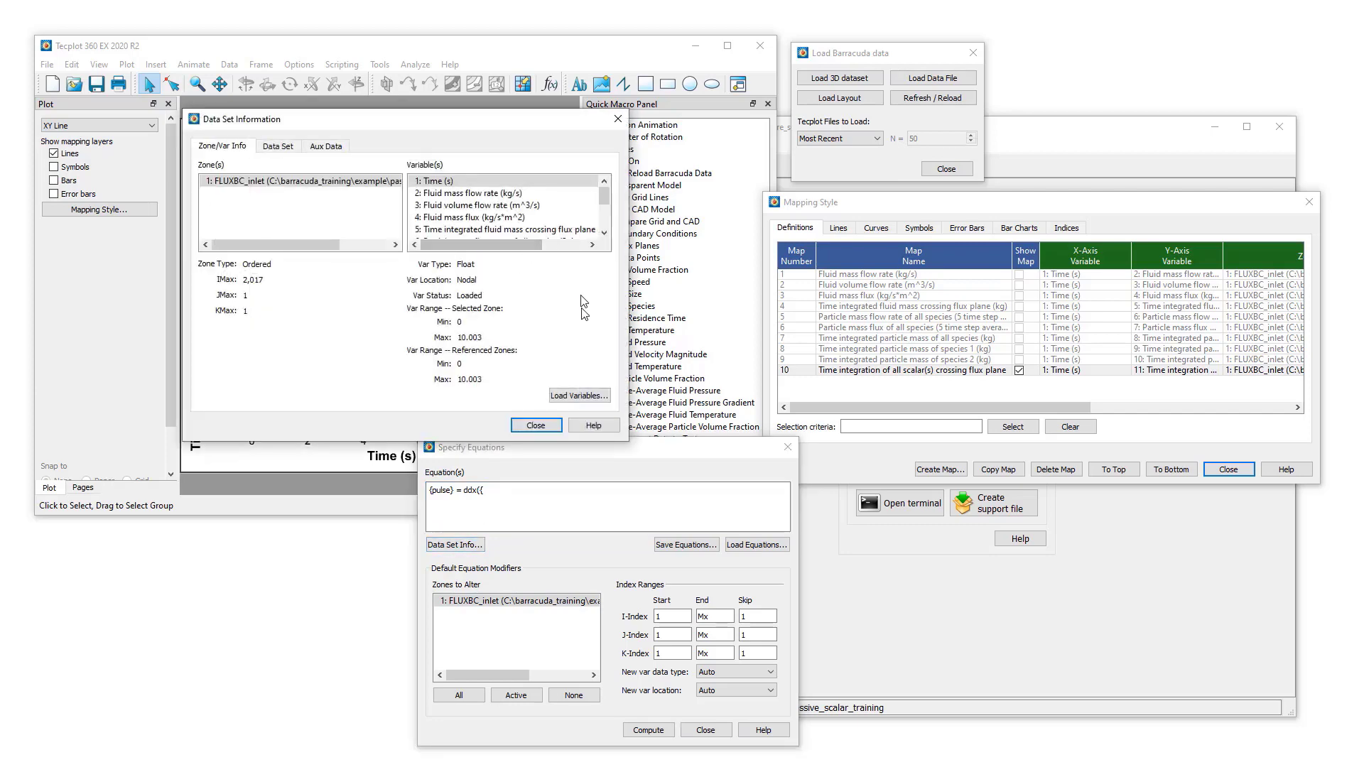
drag(507, 111, 509, 41)
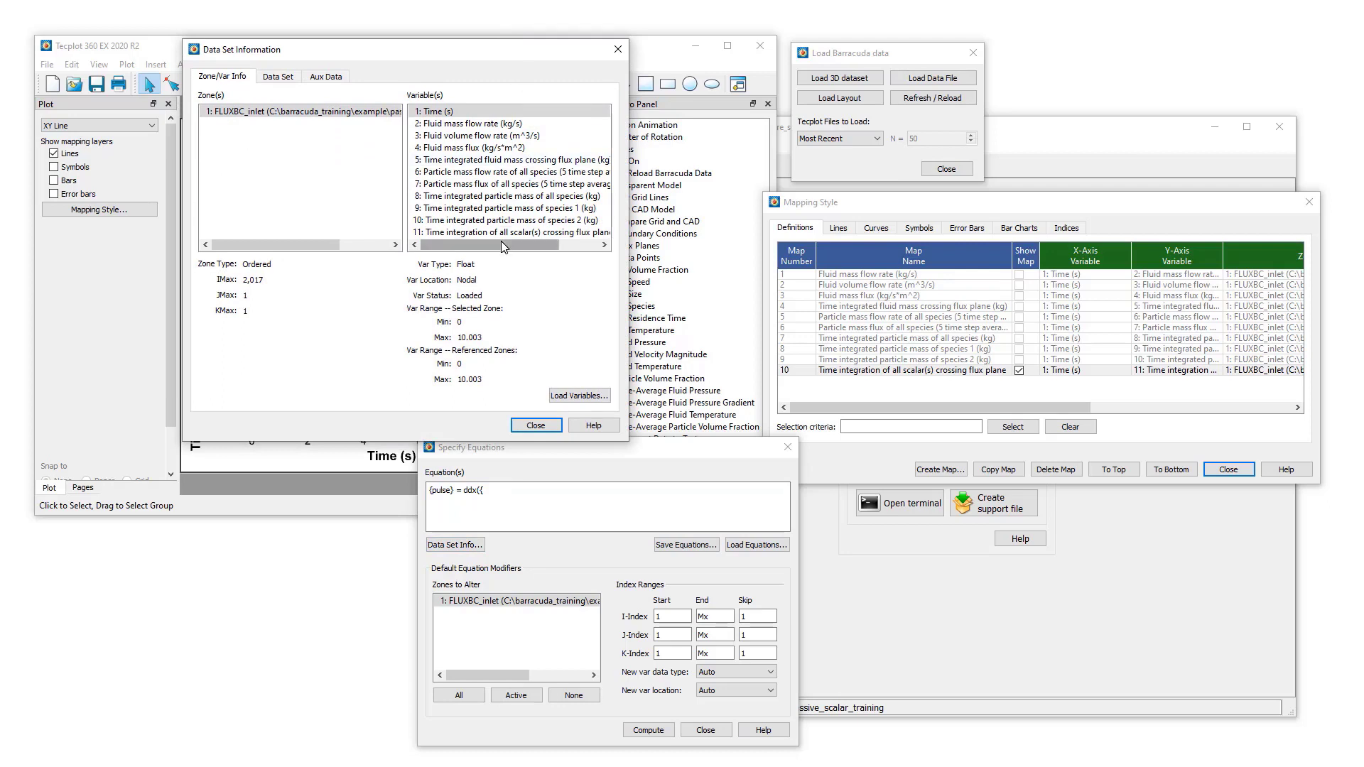
click(511, 233)
right_click(511, 235)
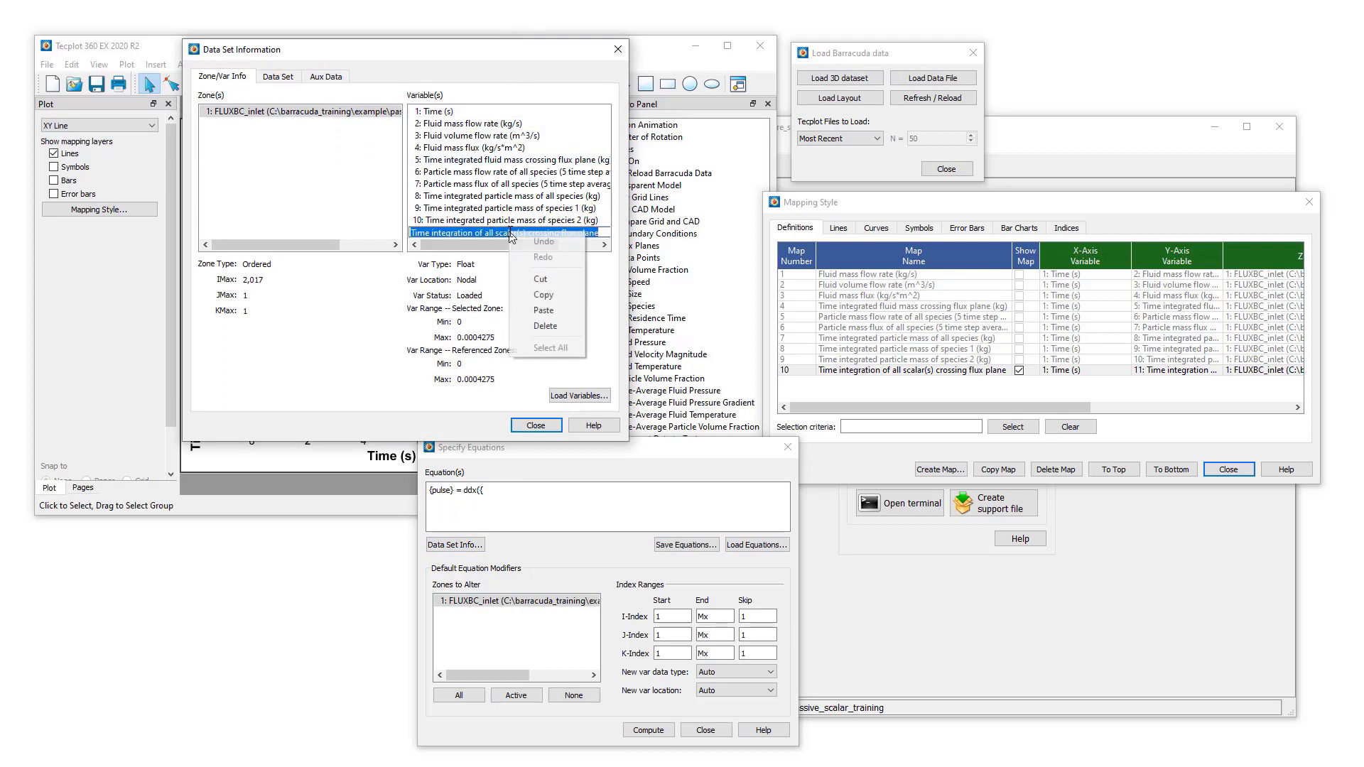
click(561, 296)
click(535, 424)
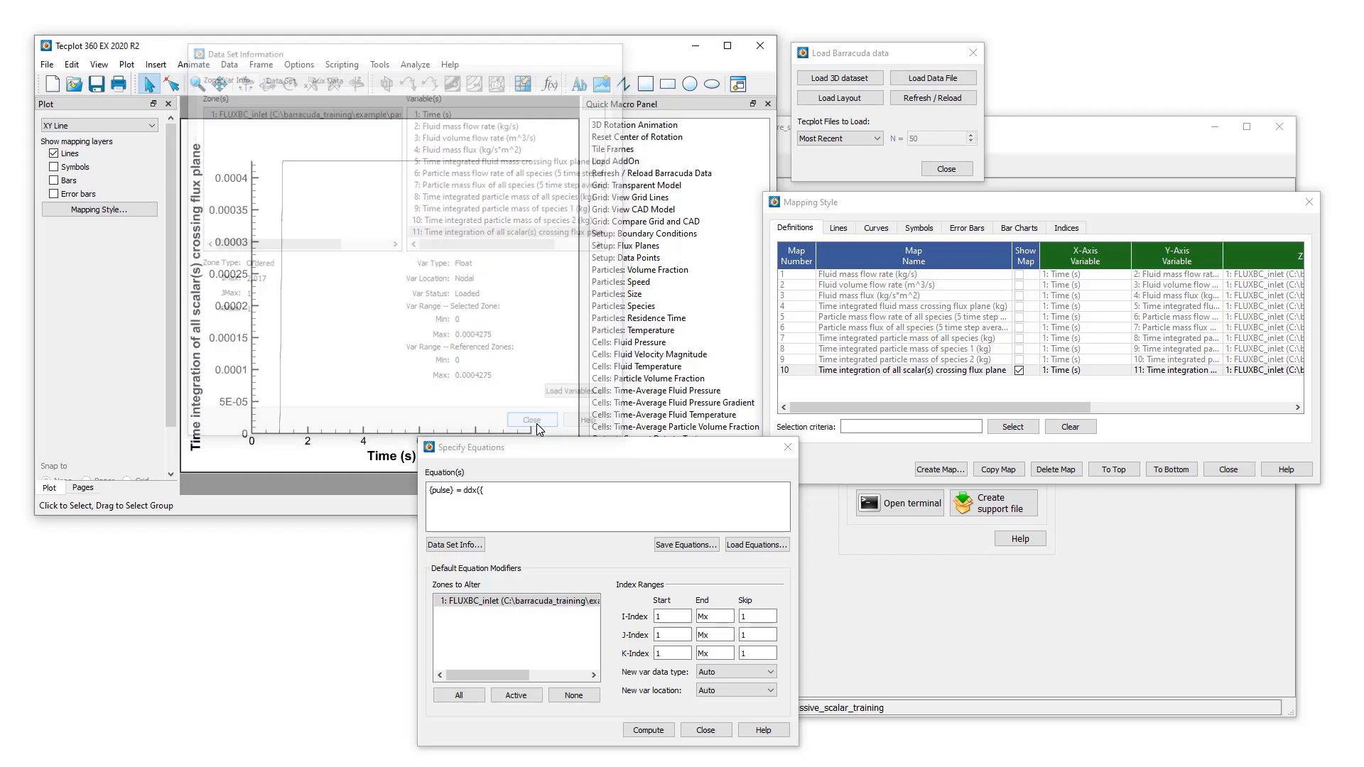
Complete the equation as "{pulse} = ddx({Time integration of all scalar(s) crossing flux plane})" and compute it
click(521, 495)
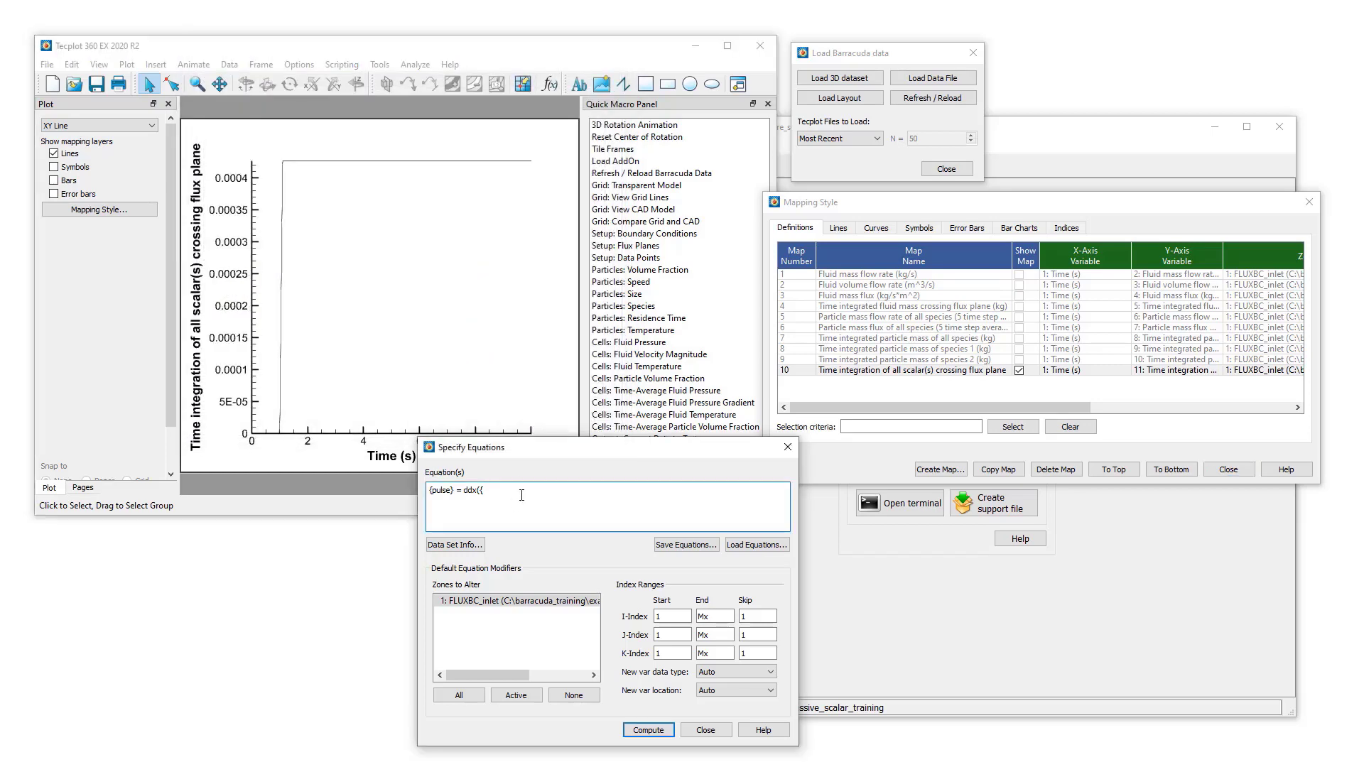
right_click(521, 495)
click(554, 573)
click(645, 733)
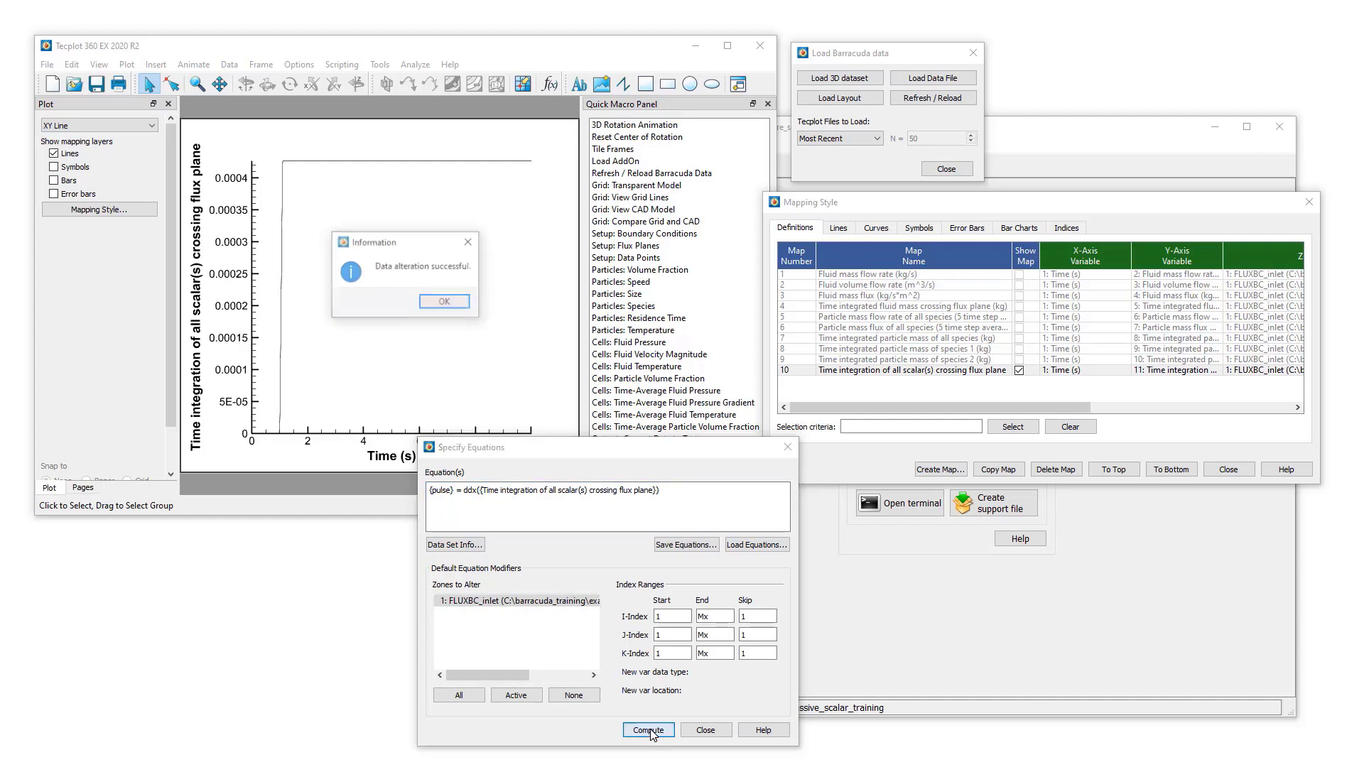
click(445, 302)
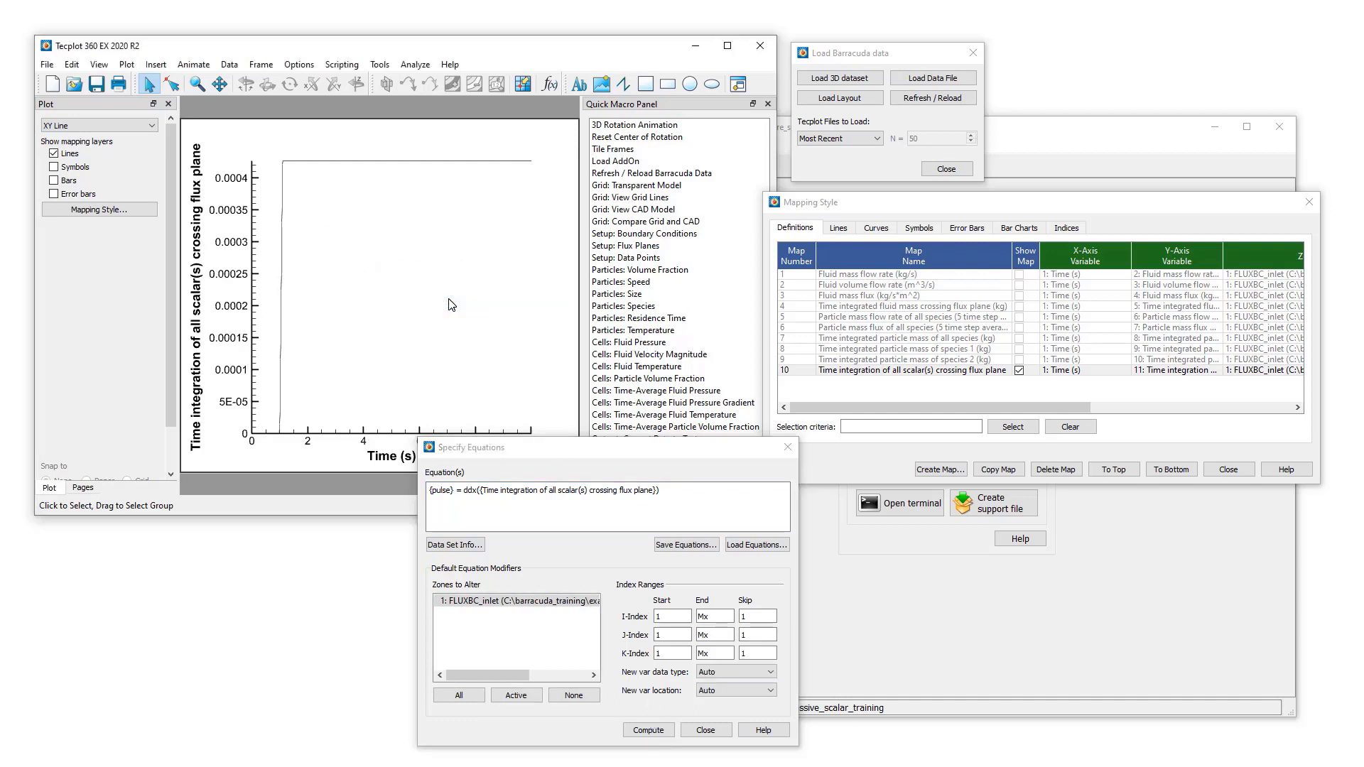
Set the Y-axis variable of the displayed scalar map to "12: pulse" and fit the plot to its data
click(920, 210)
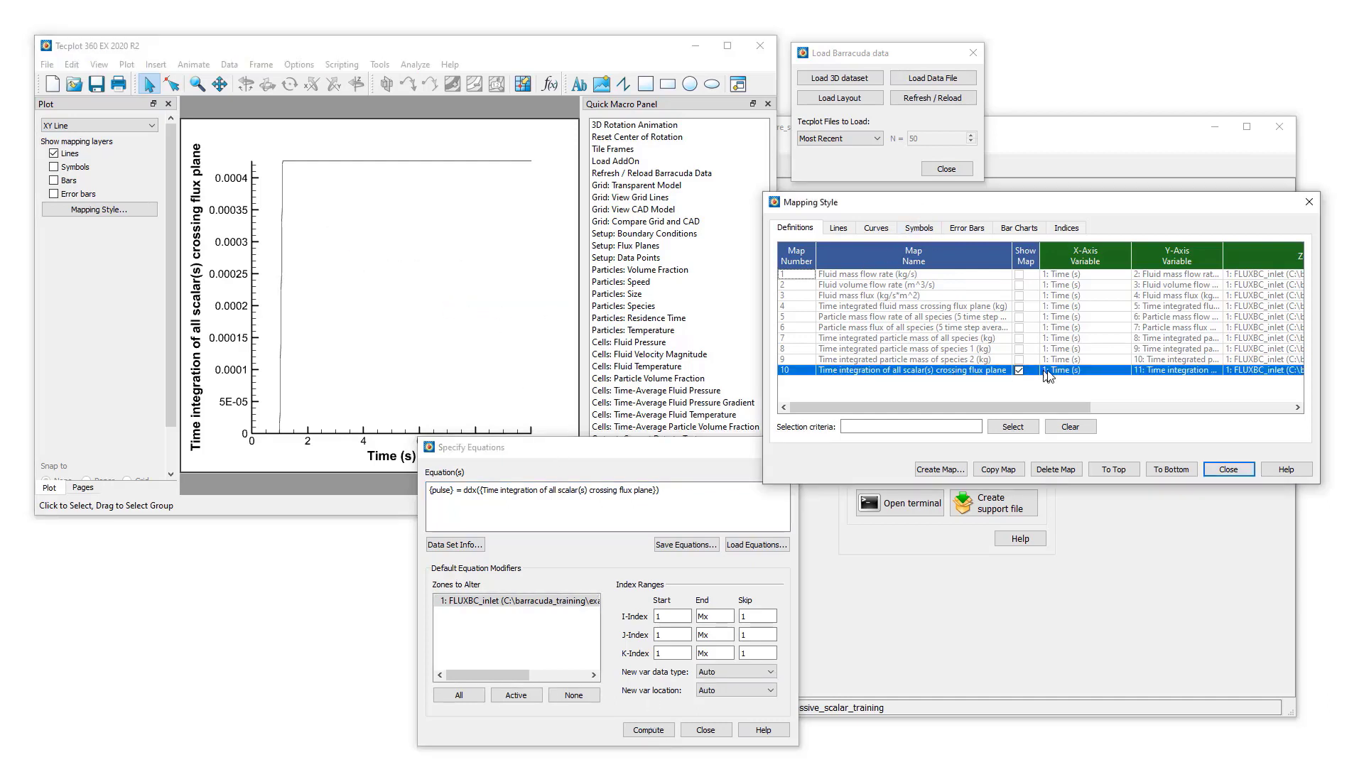
double_click(1205, 374)
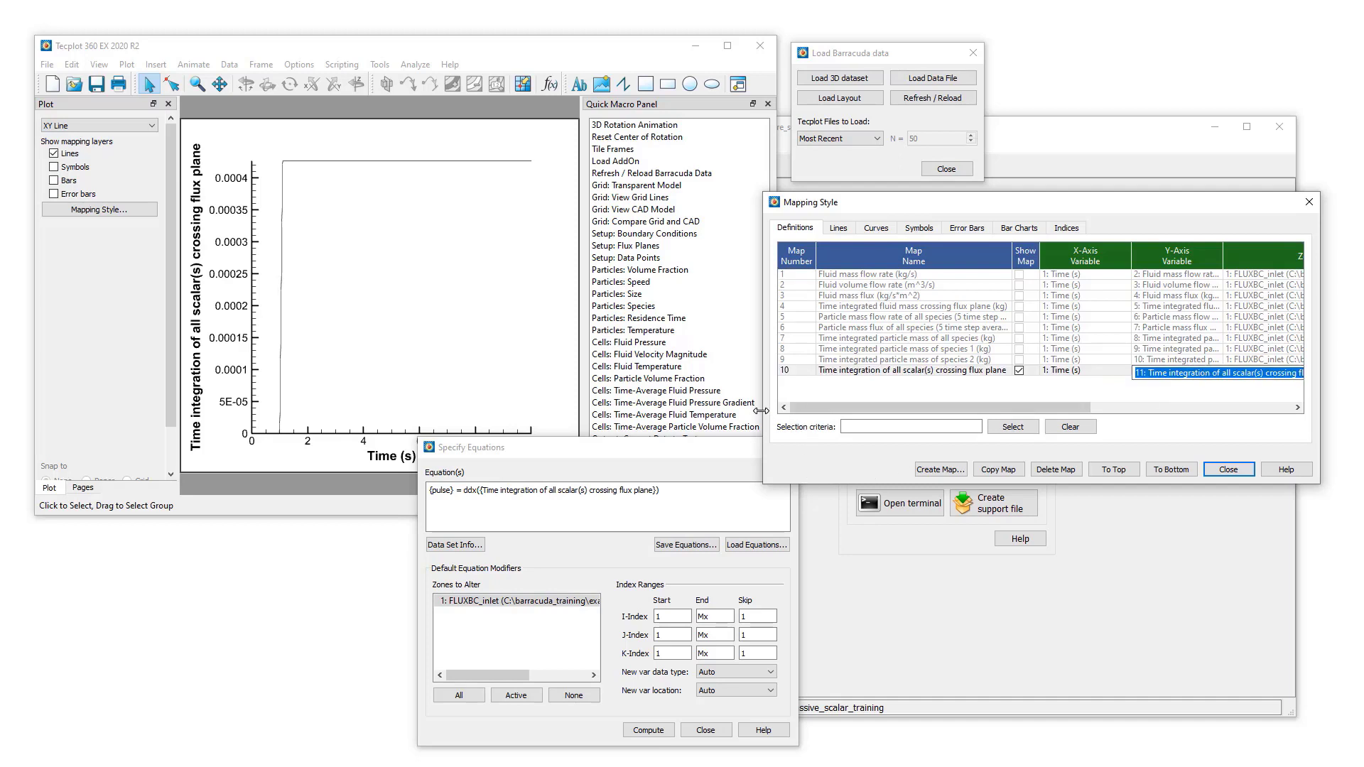
drag(765, 415, 627, 414)
click(1251, 372)
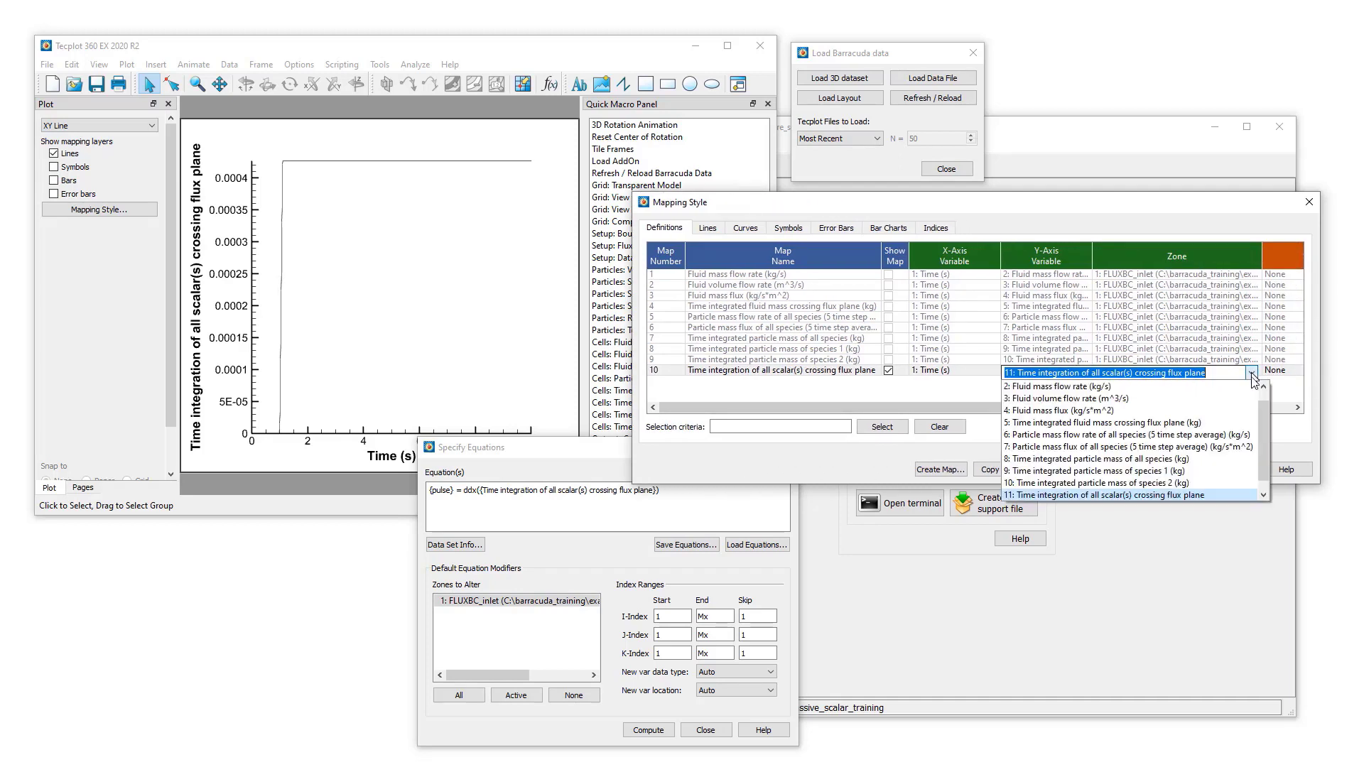
scroll(1270, 428, down, 1)
click(1059, 494)
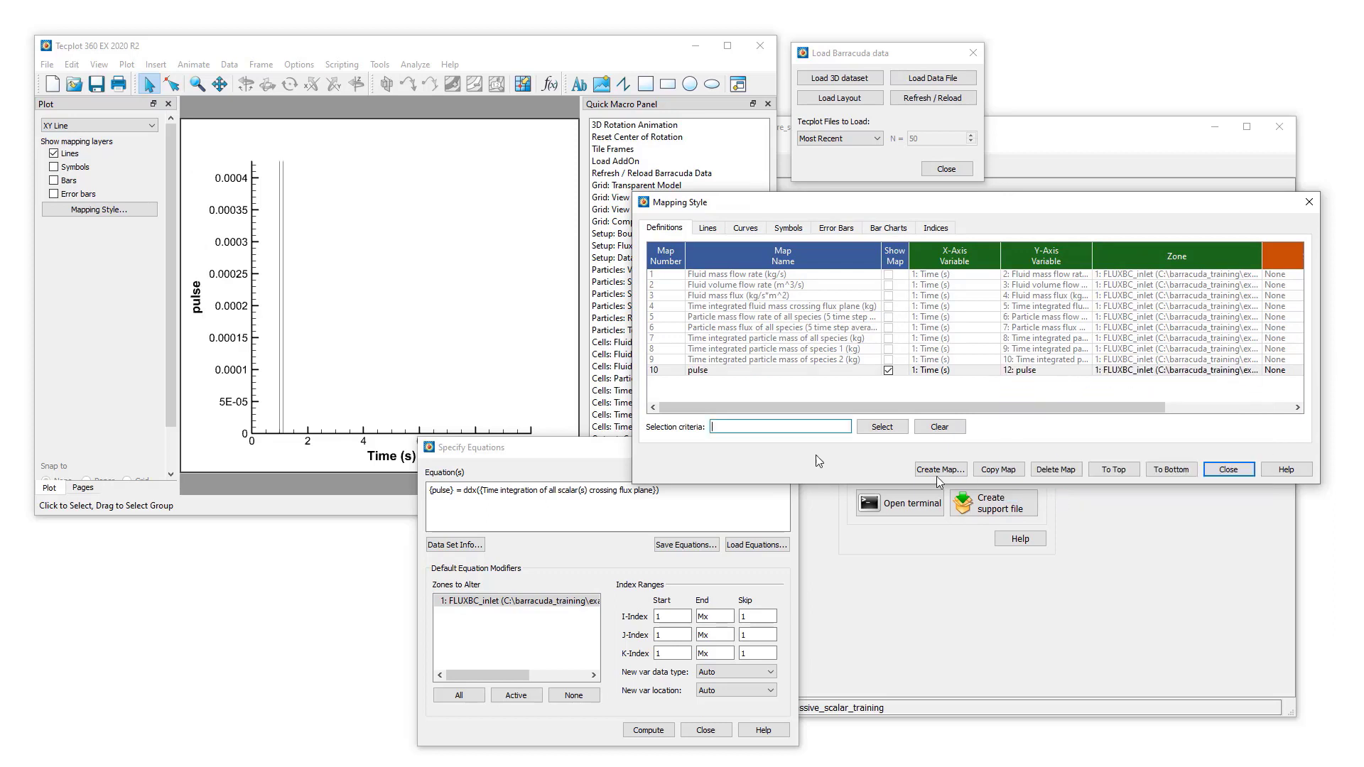
click(390, 252)
key(ctrl+f)
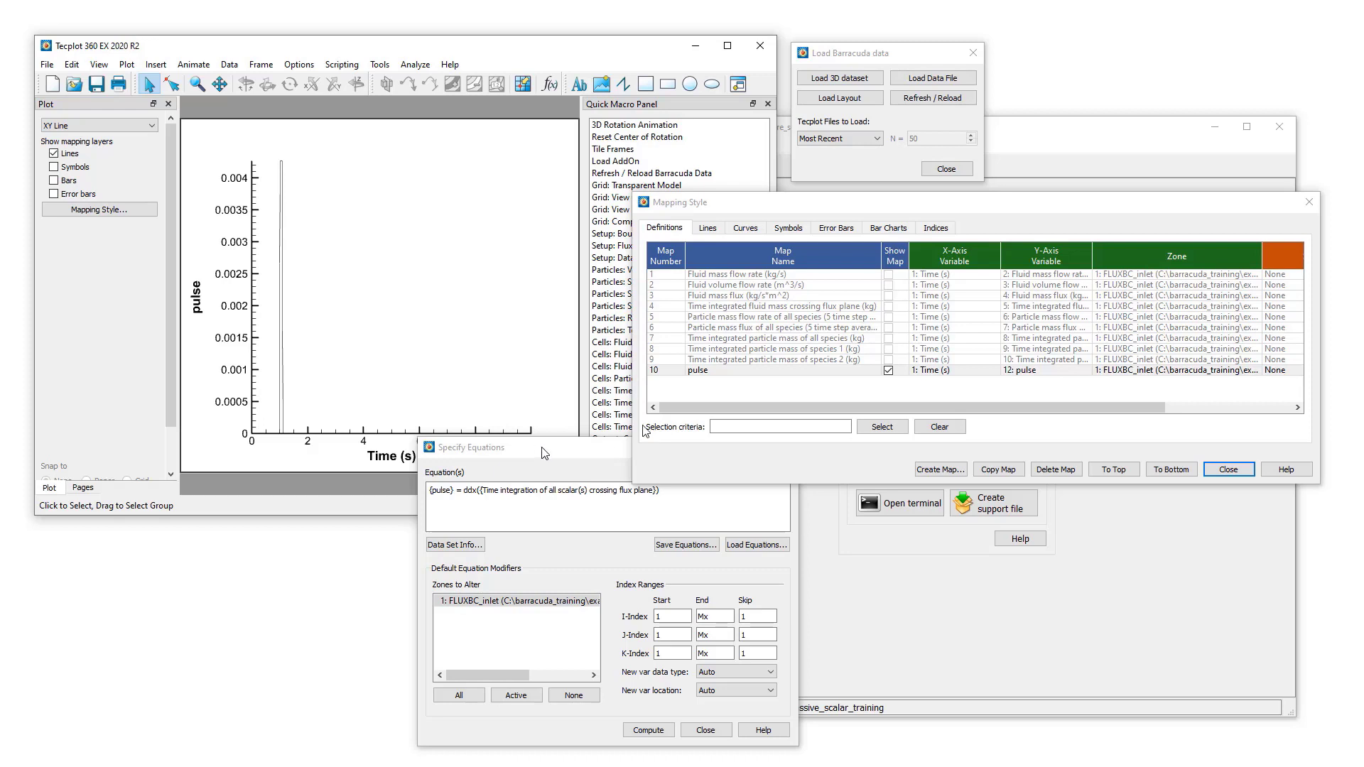
Load the FLUXBC_outlet data file alongside the inlet data
click(940, 77)
click(943, 79)
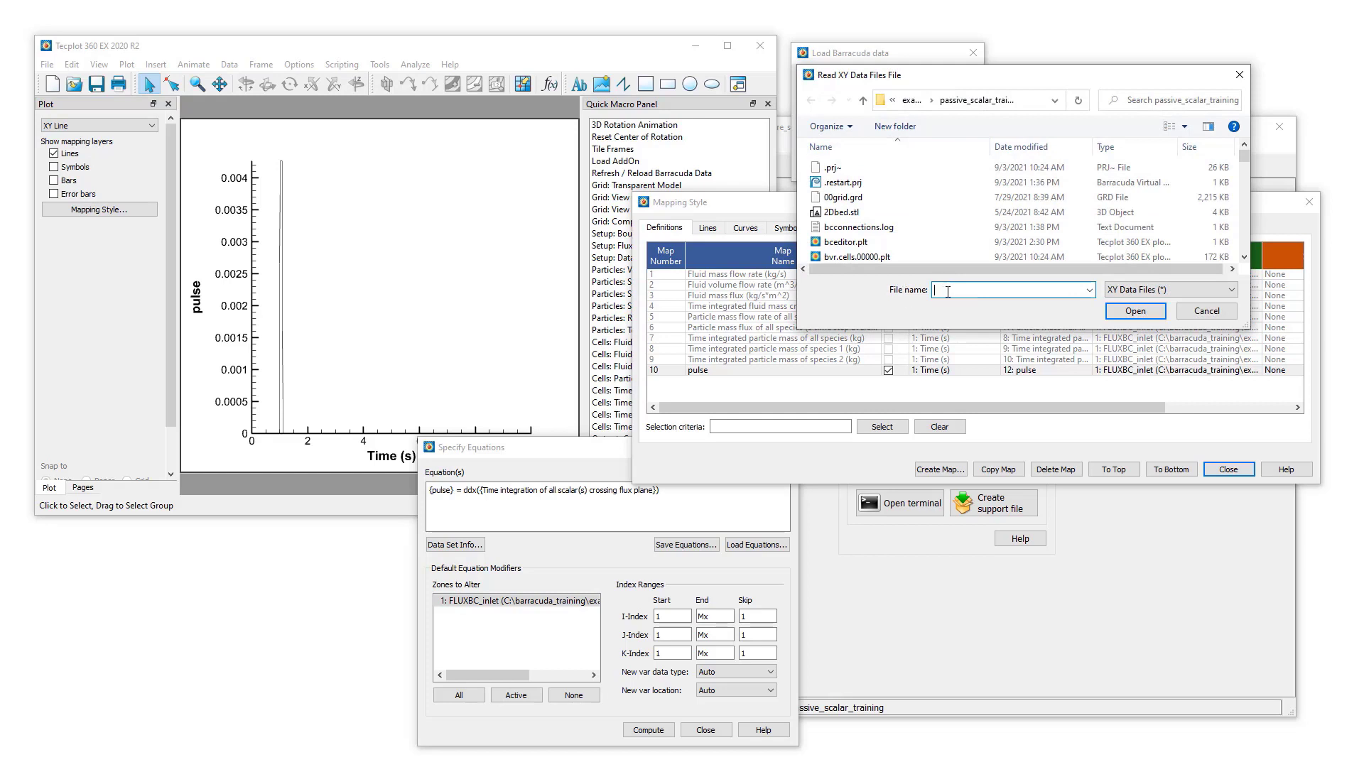
text(fl)
key(Down)
key(Down)
key(Down)
key(Down)
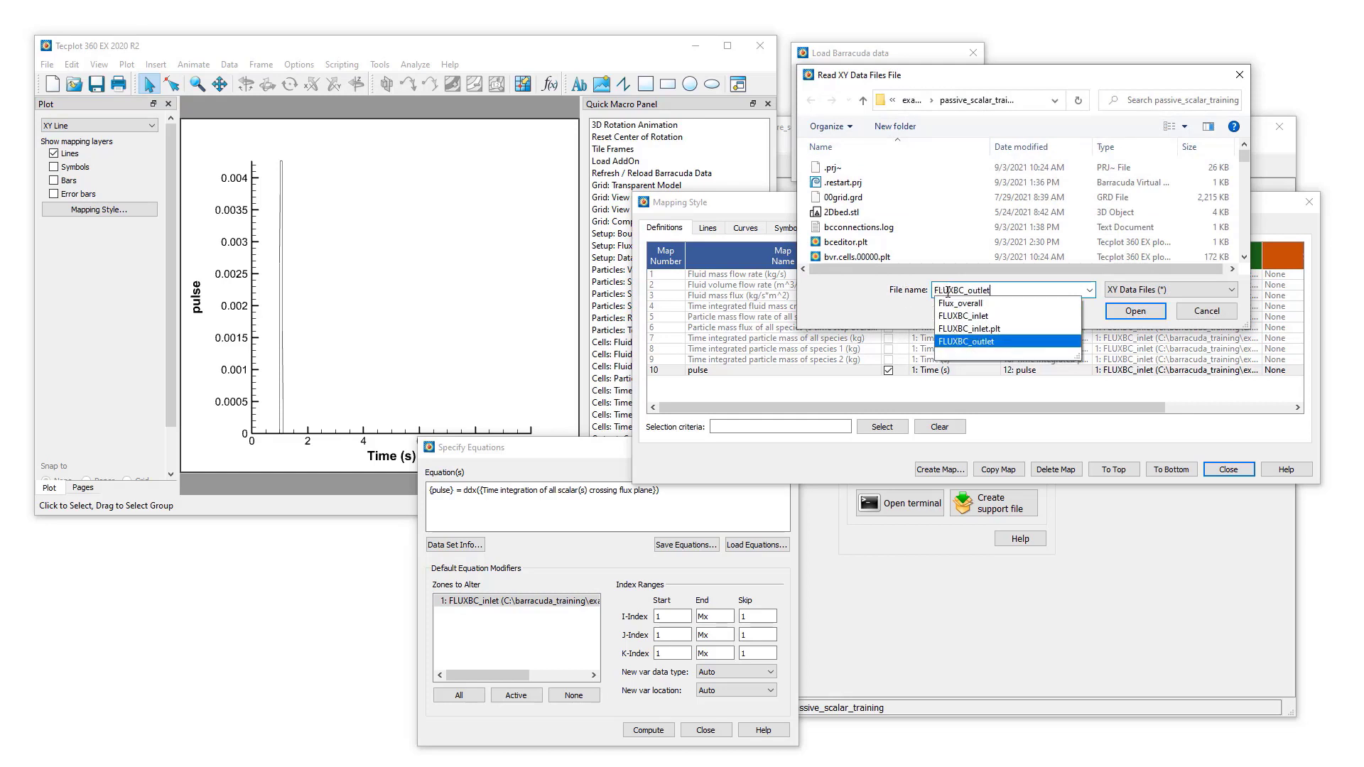
key(Return)
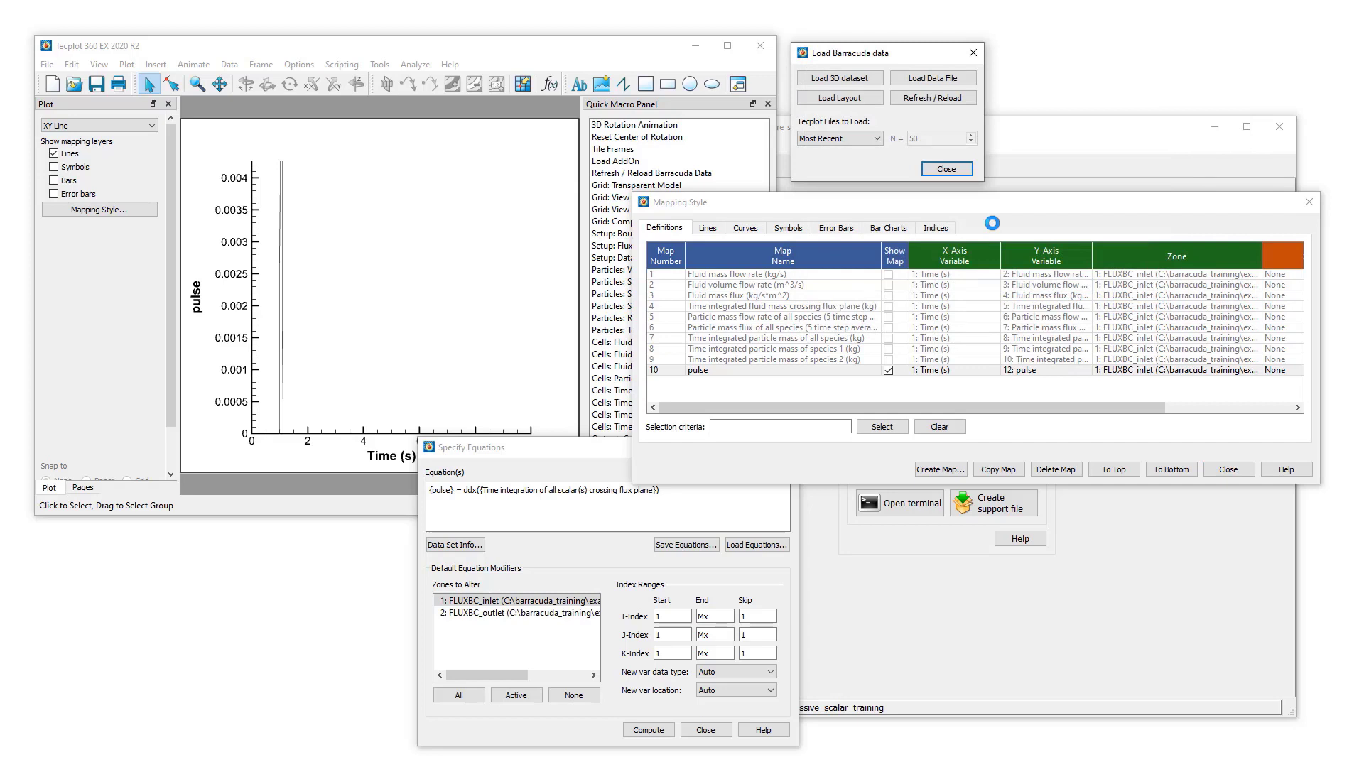
Create a mapping of "Time integration of all scalar(s) crossing flux plane" against Time (s) for the FLUXBC_outlet zone
click(959, 469)
click(955, 365)
click(955, 374)
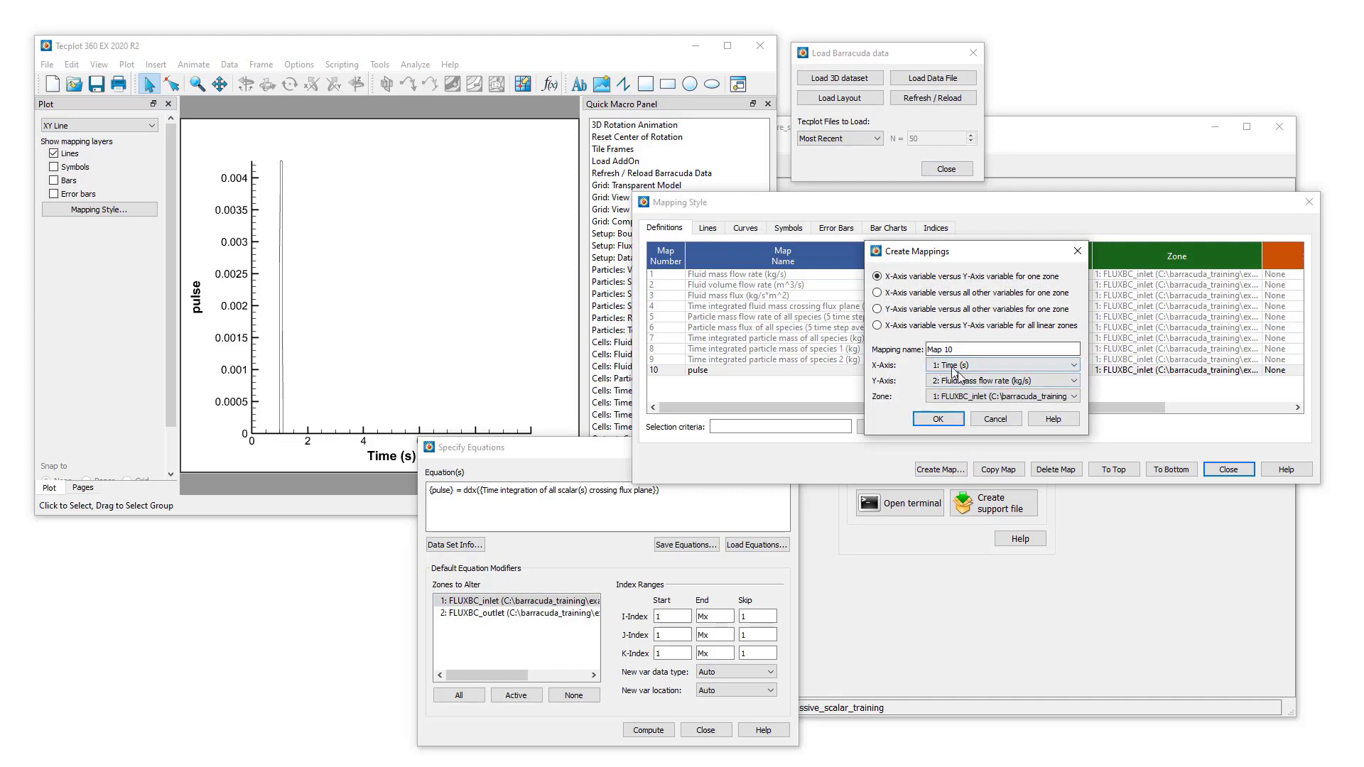
click(993, 383)
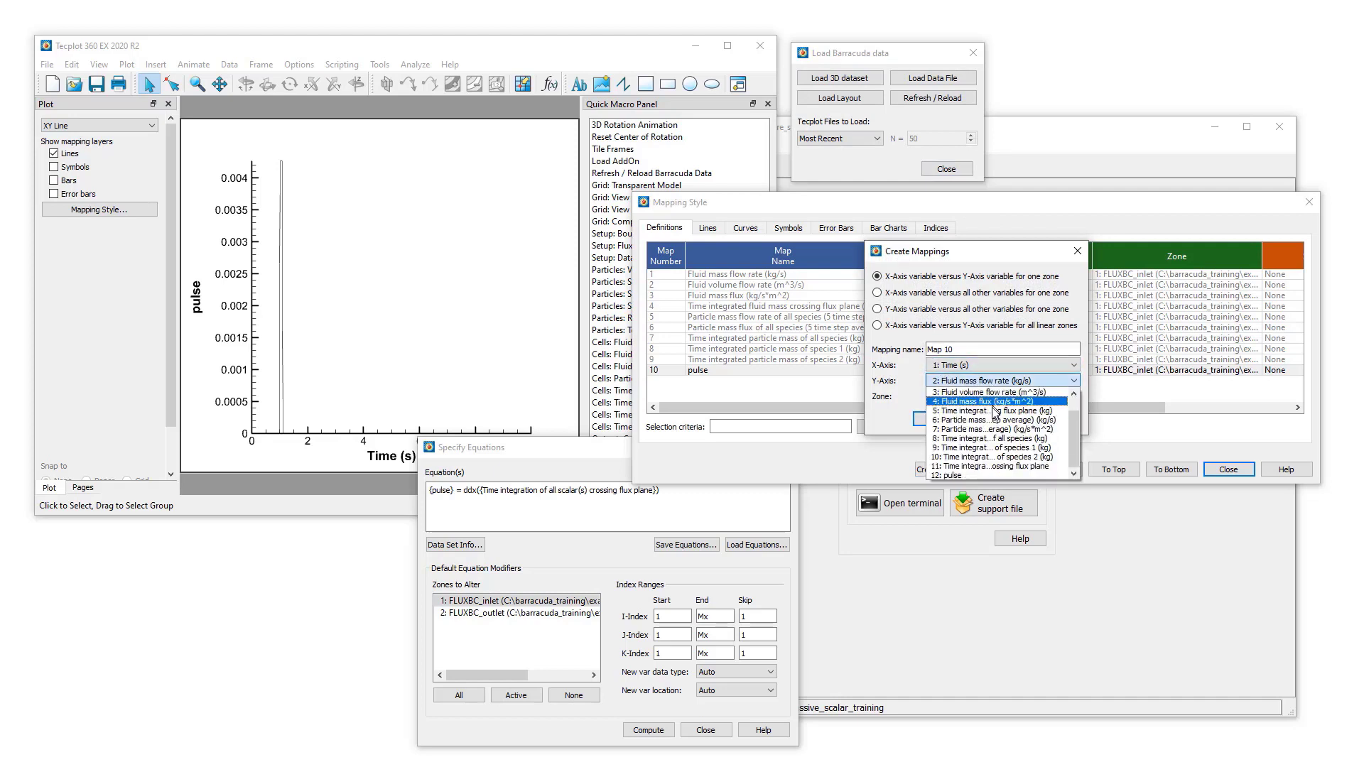
click(1003, 466)
click(992, 398)
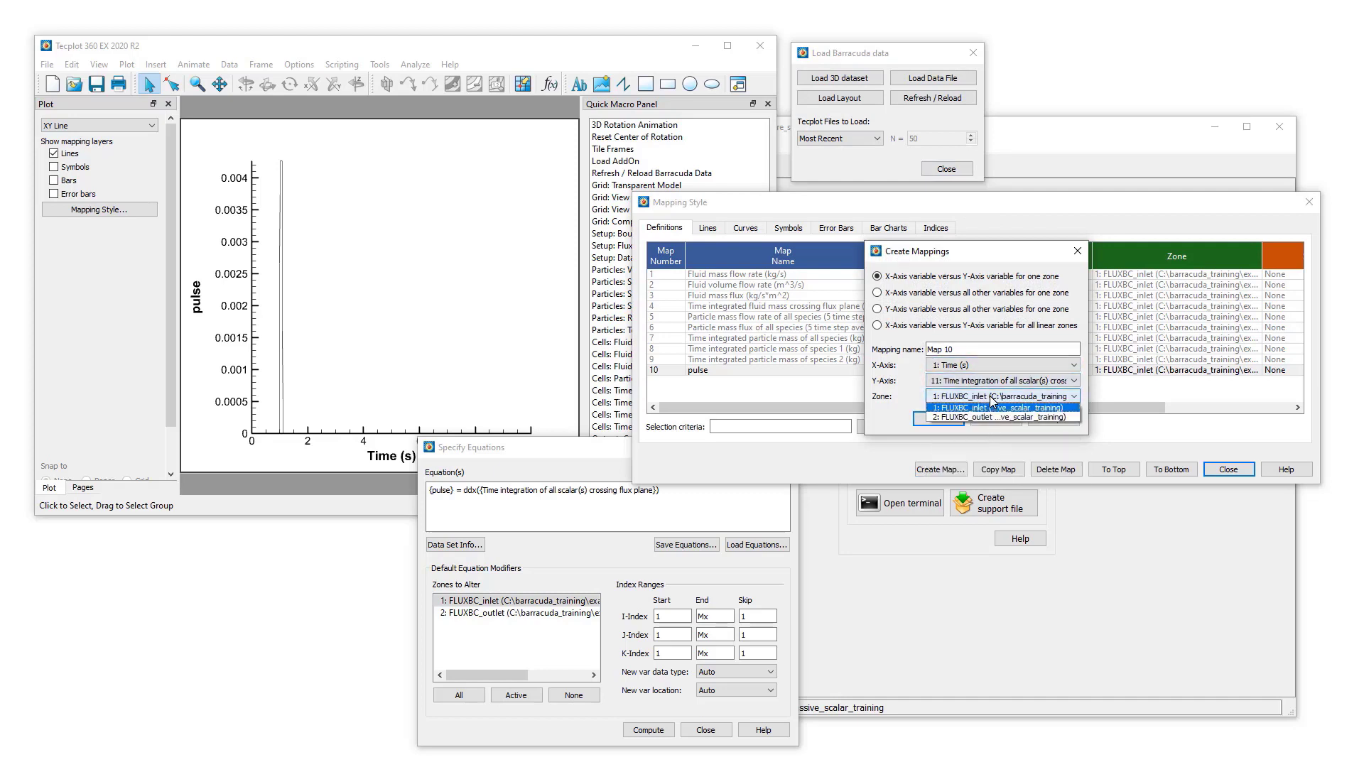
click(986, 420)
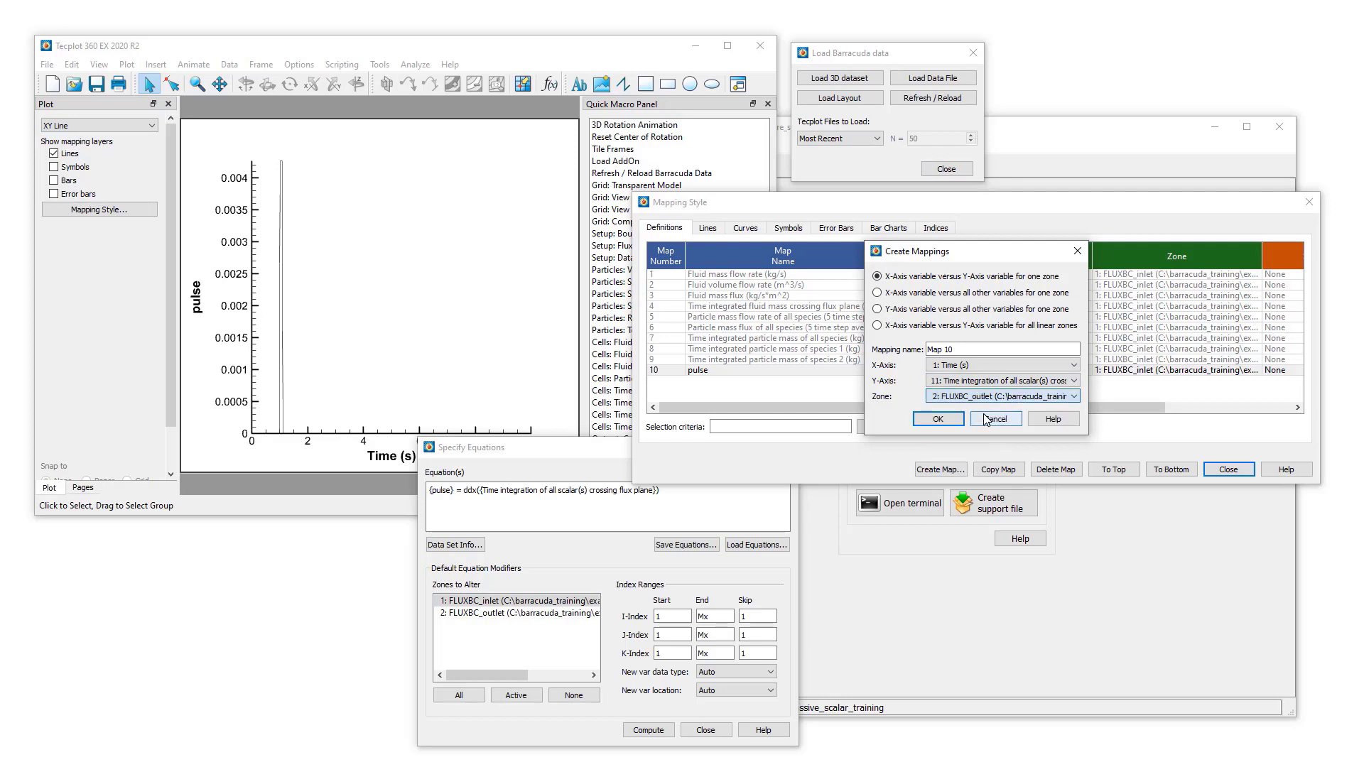
click(937, 419)
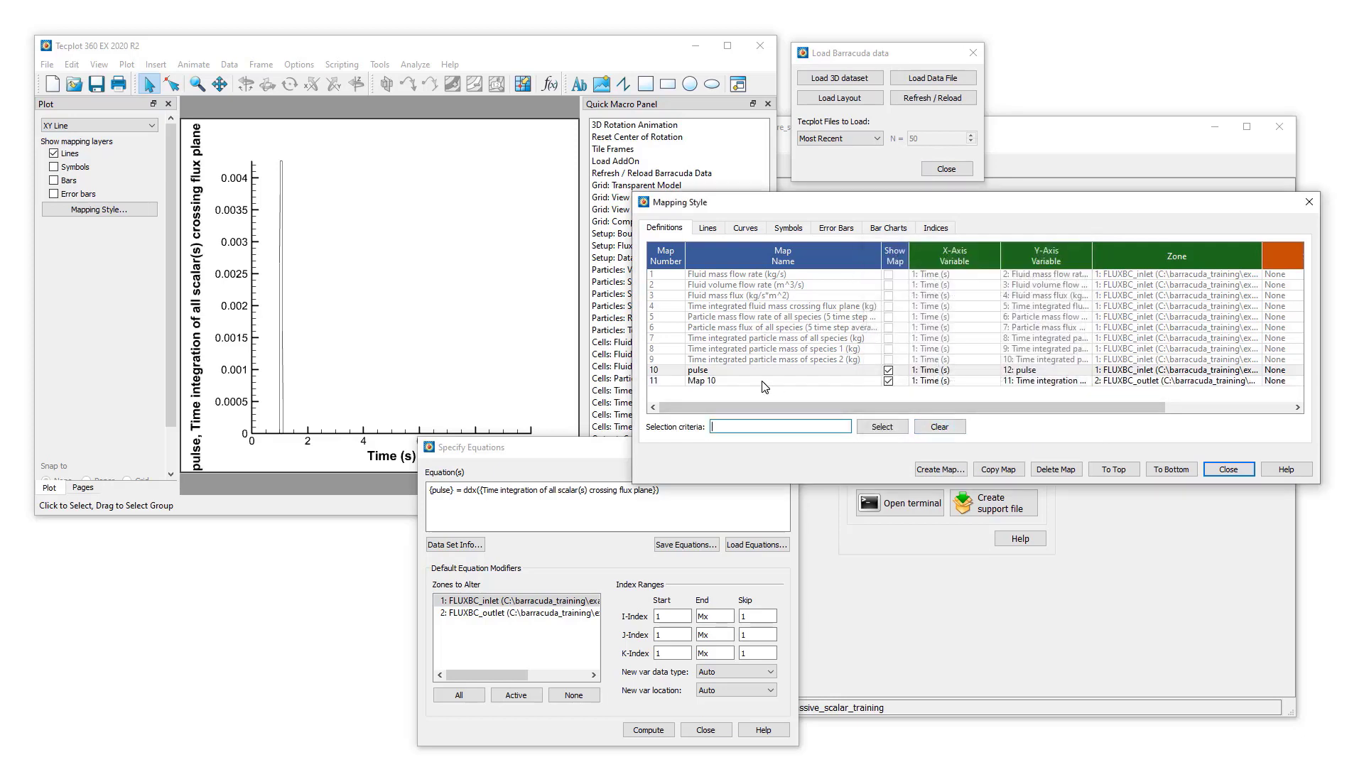
Compute "{pulse} = -ddx({Time integration of all scalar(s) crossing flux plane})" for only the FLUXBC_outlet zone
click(781, 382)
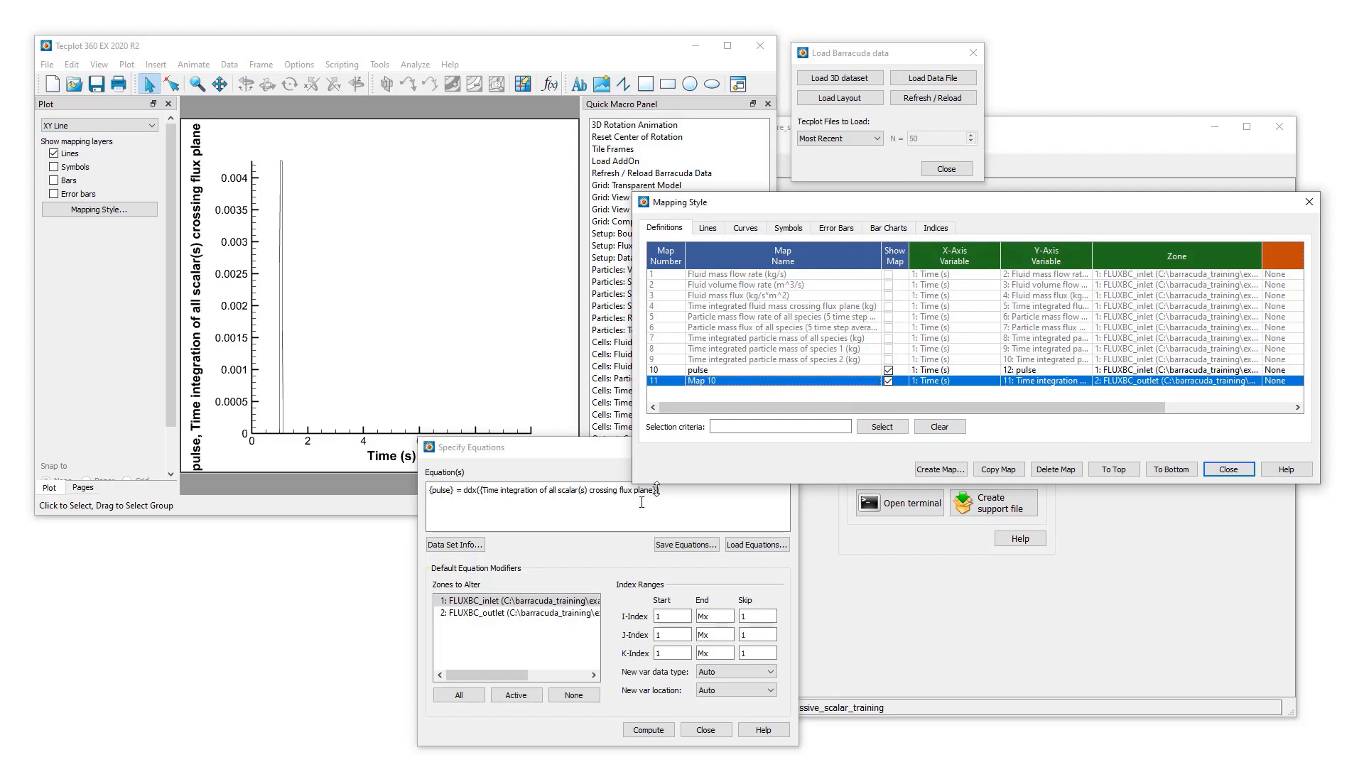
click(572, 504)
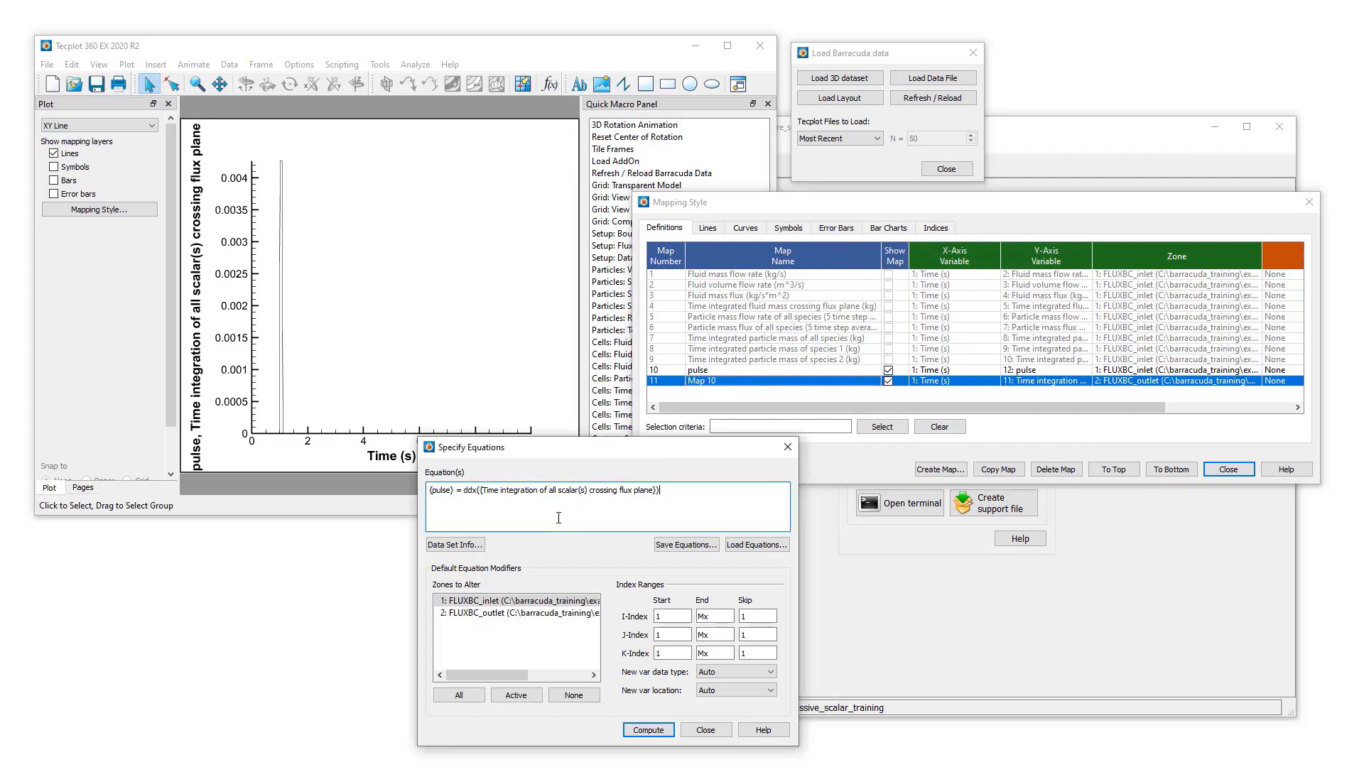
click(510, 615)
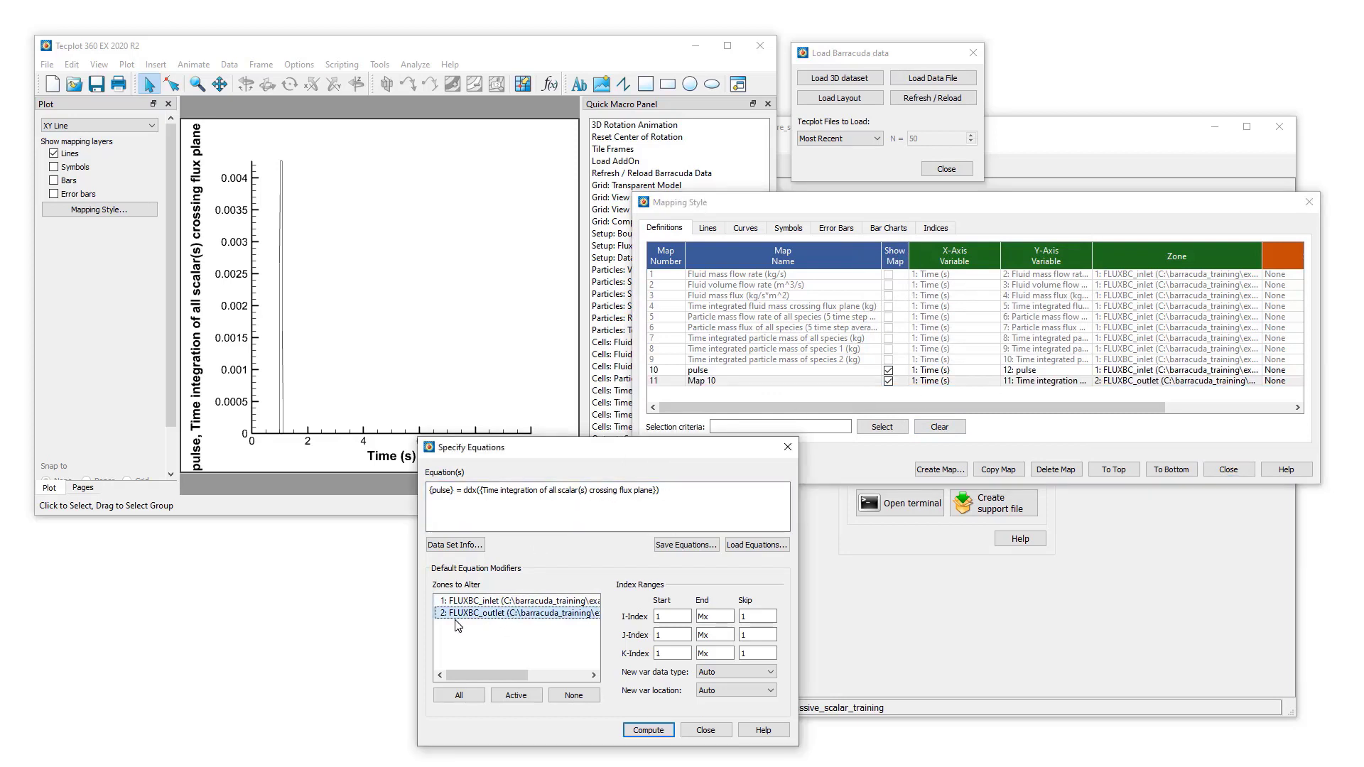
click(466, 492)
text(-)
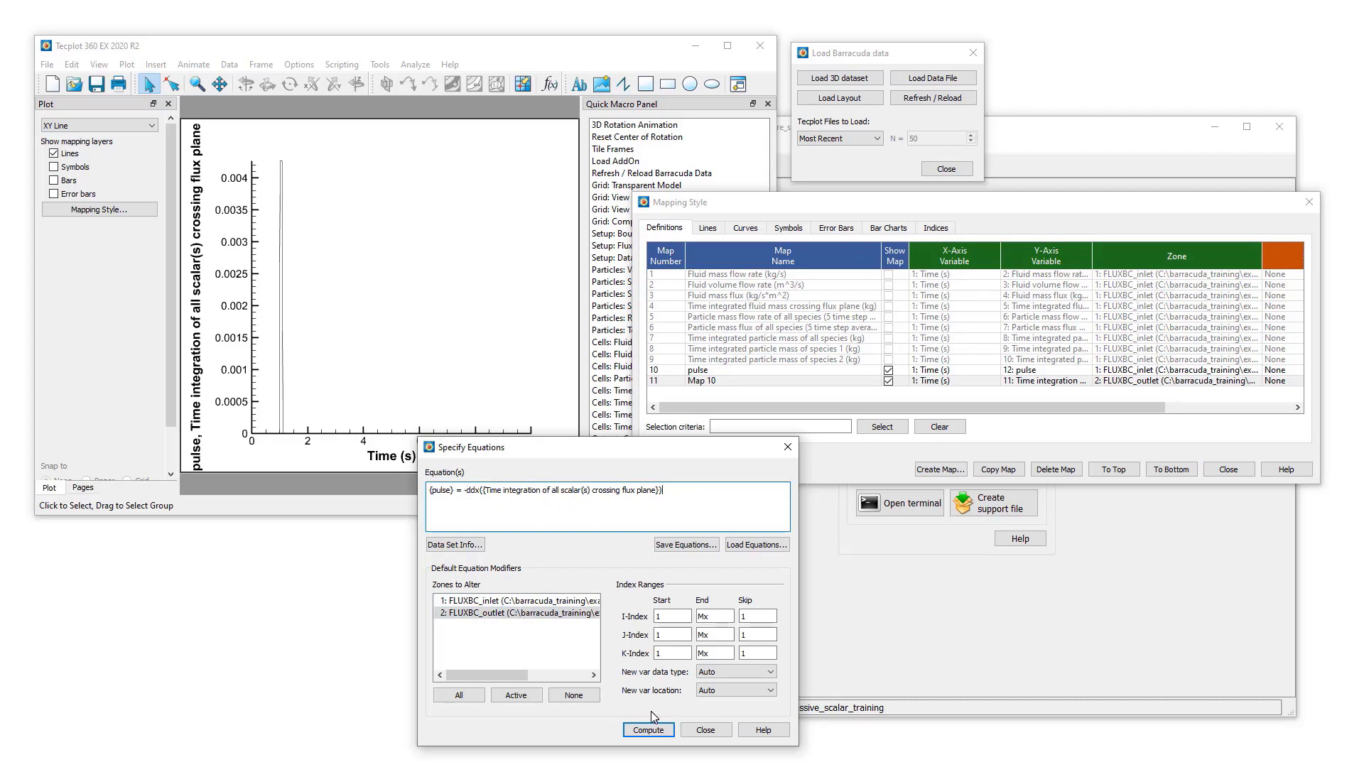
click(647, 730)
click(446, 302)
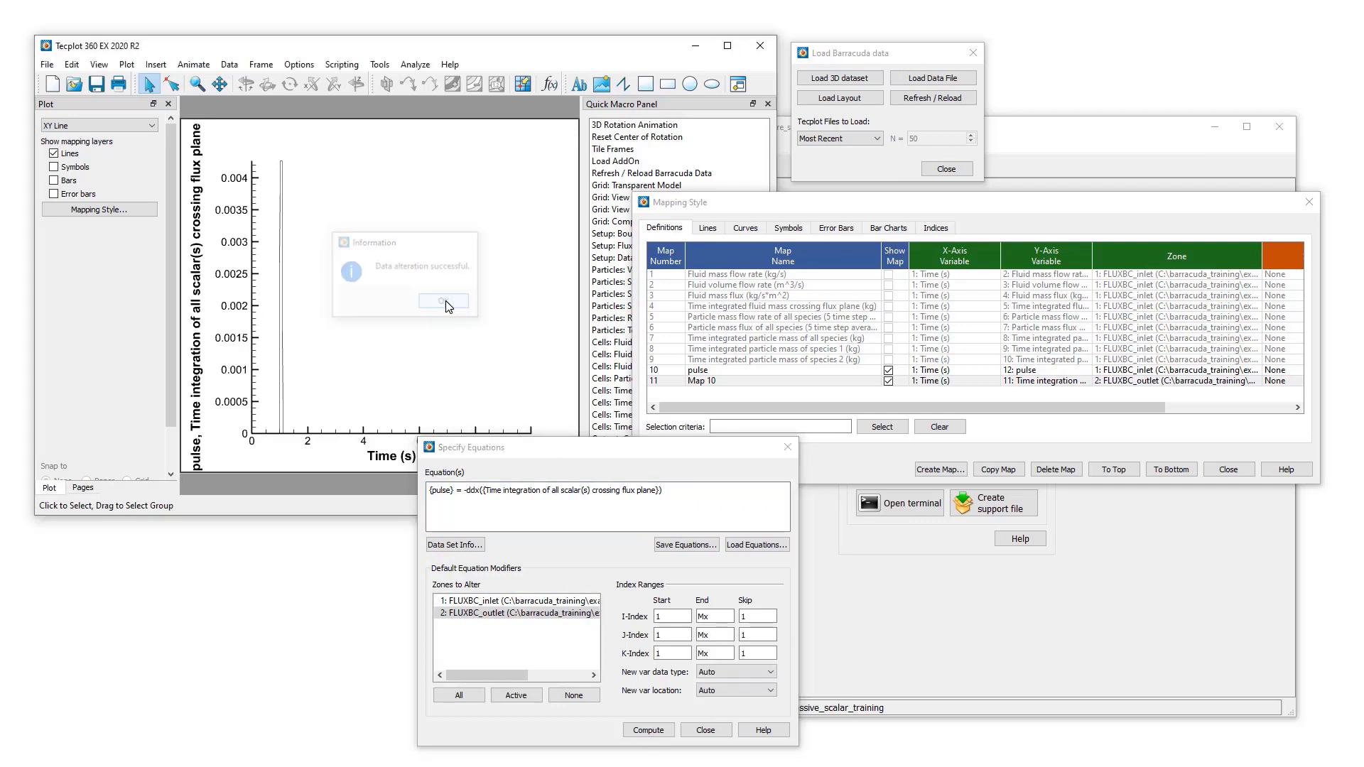
Change the Y-axis variable of the FLUXBC_outlet map to "12: pulse"
click(1074, 382)
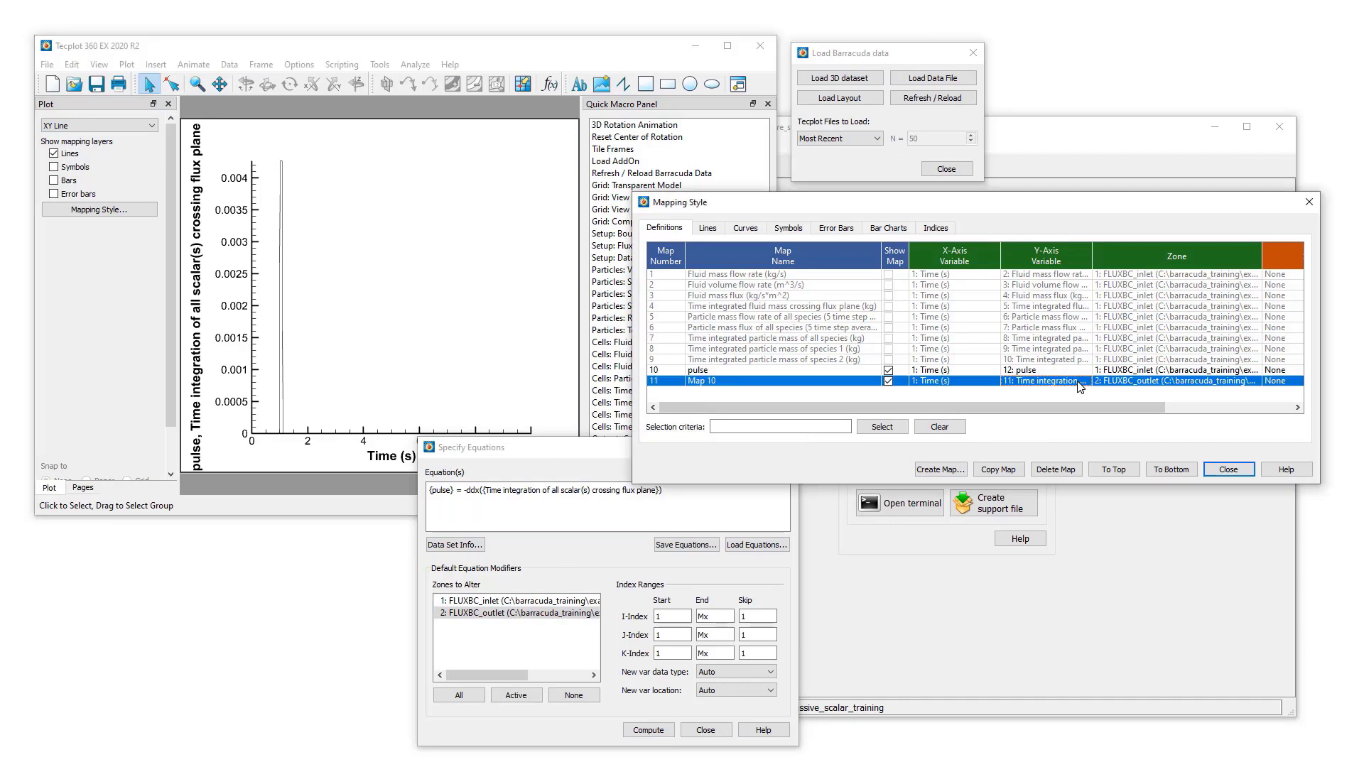
click(1074, 382)
click(1253, 386)
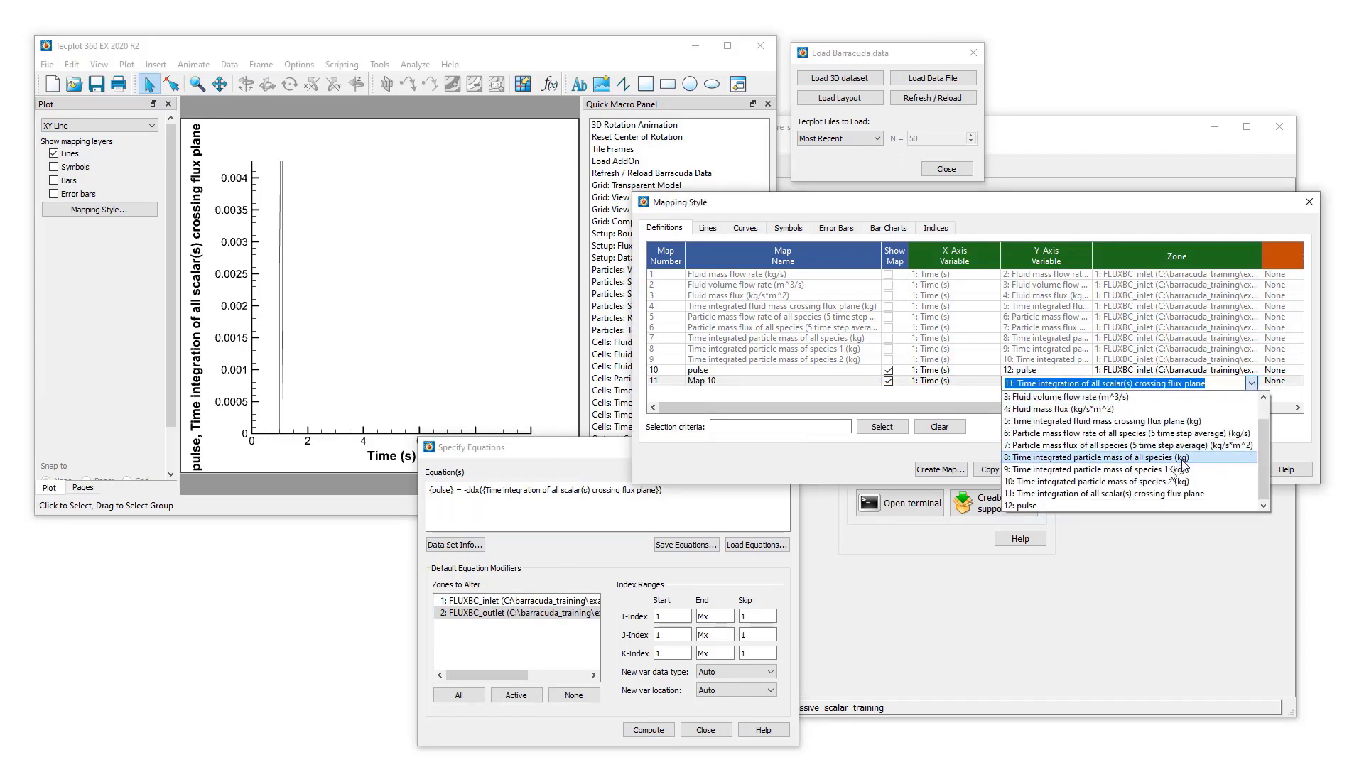
click(1059, 506)
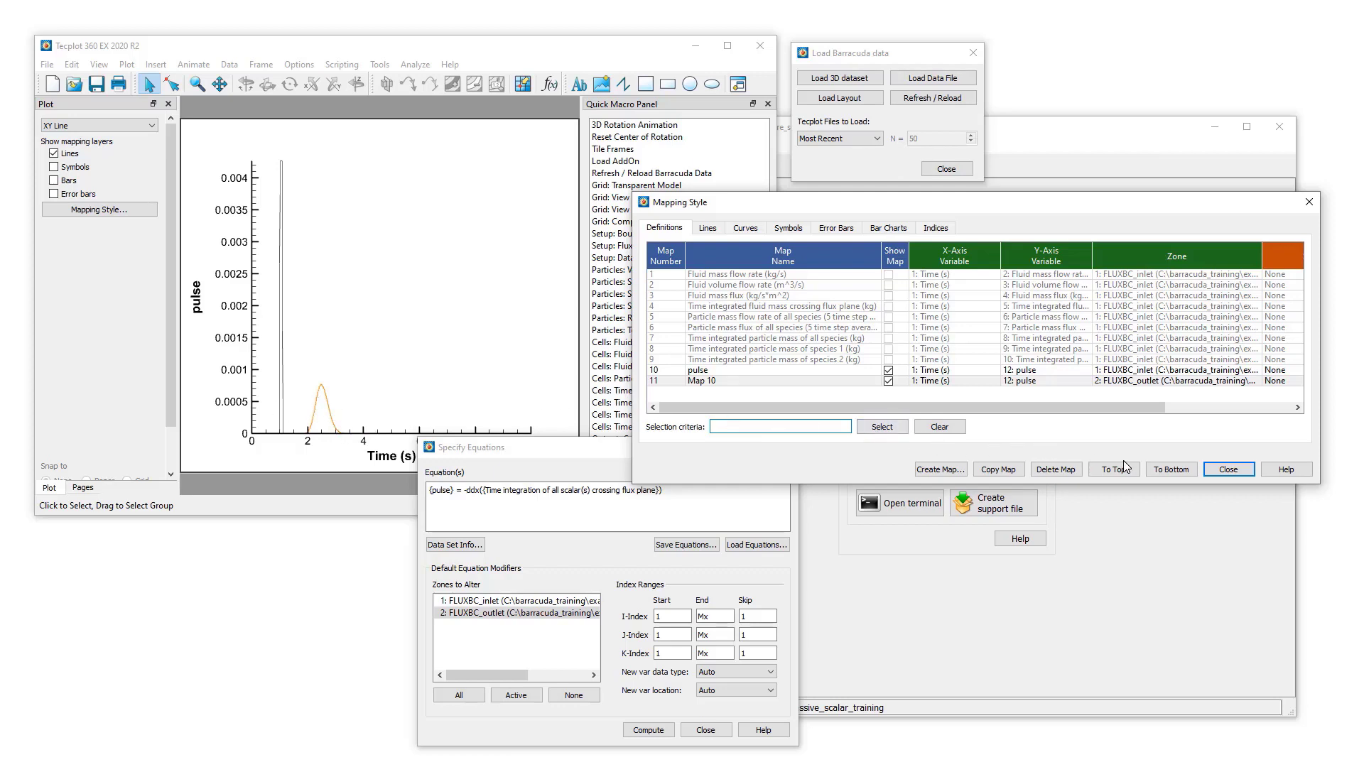
Rename the two pulse maps as "inlet" for the FLUXBC_inlet zone and "outlet" for the FLUXBC_outlet zone
double_click(713, 369)
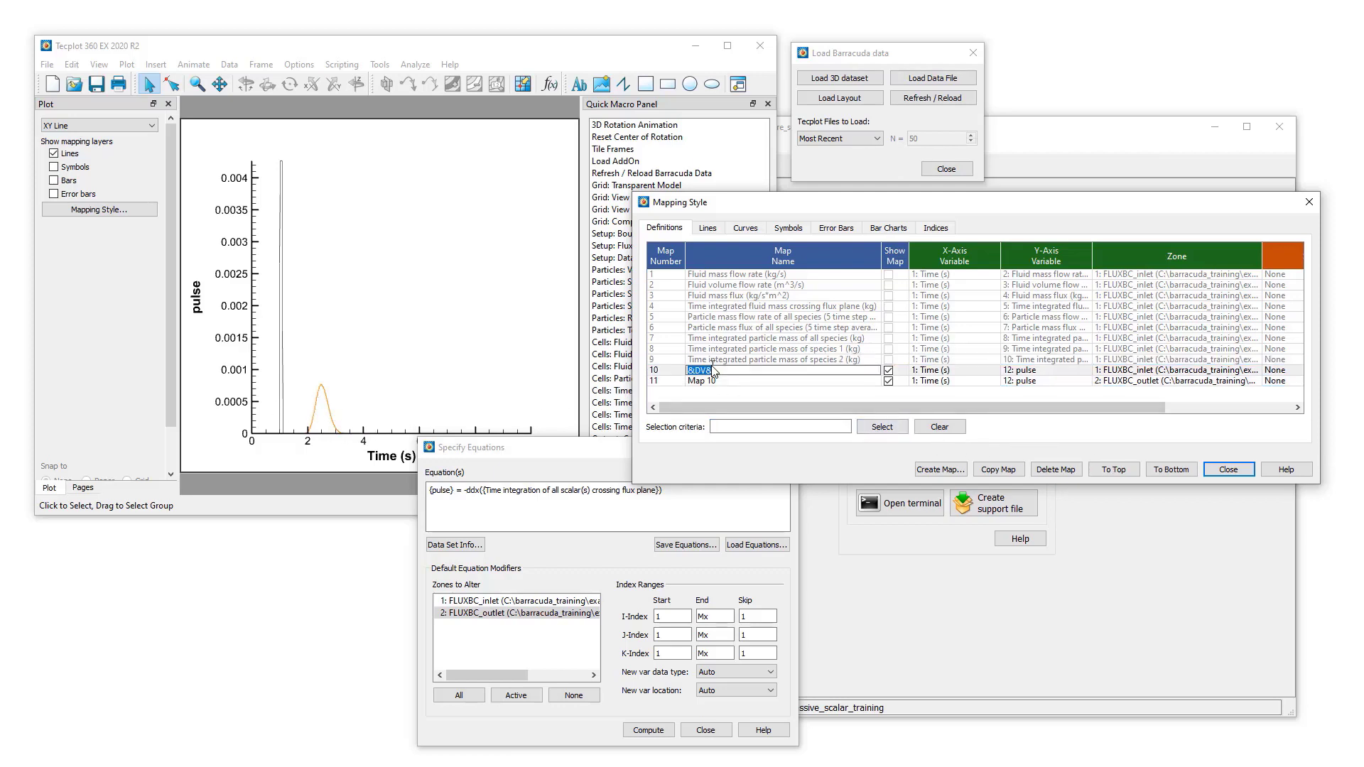
text(inlet)
double_click(742, 382)
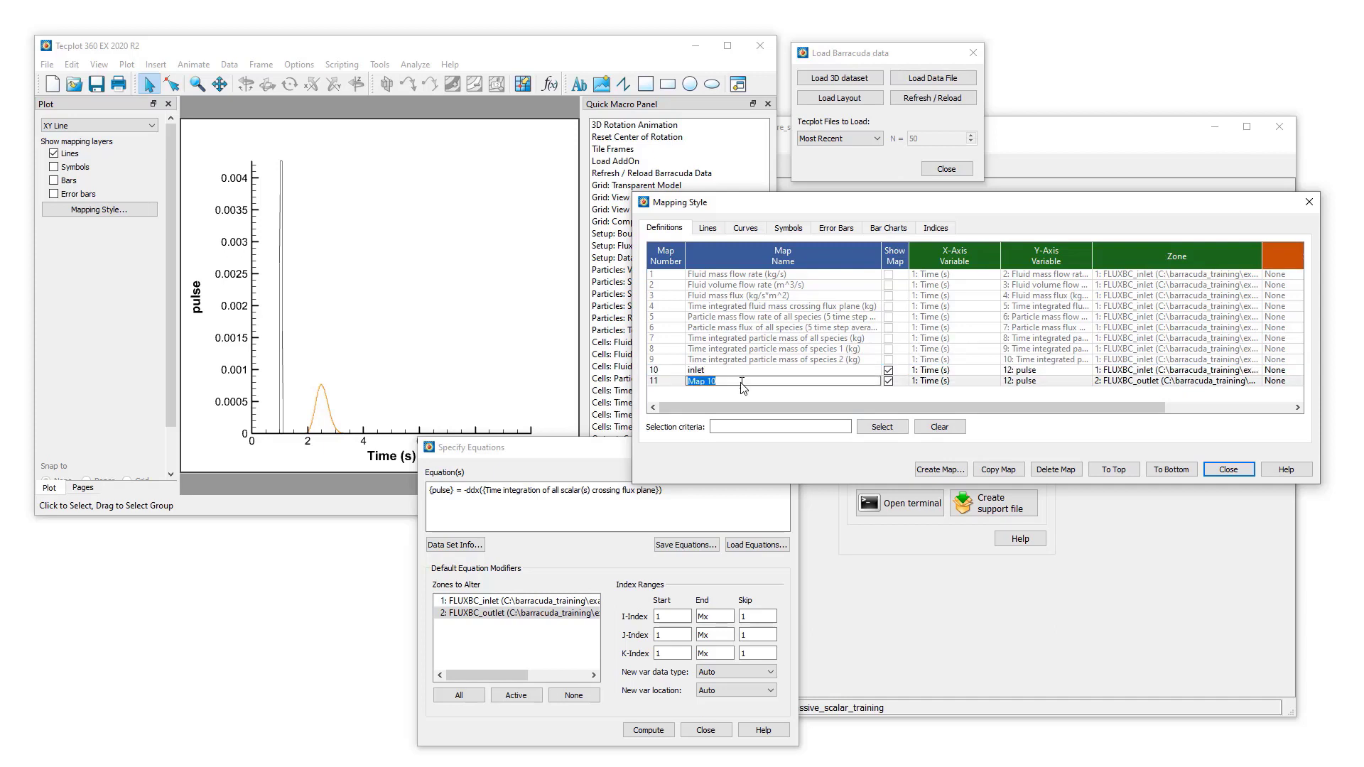
text(outlet)
key(Return)
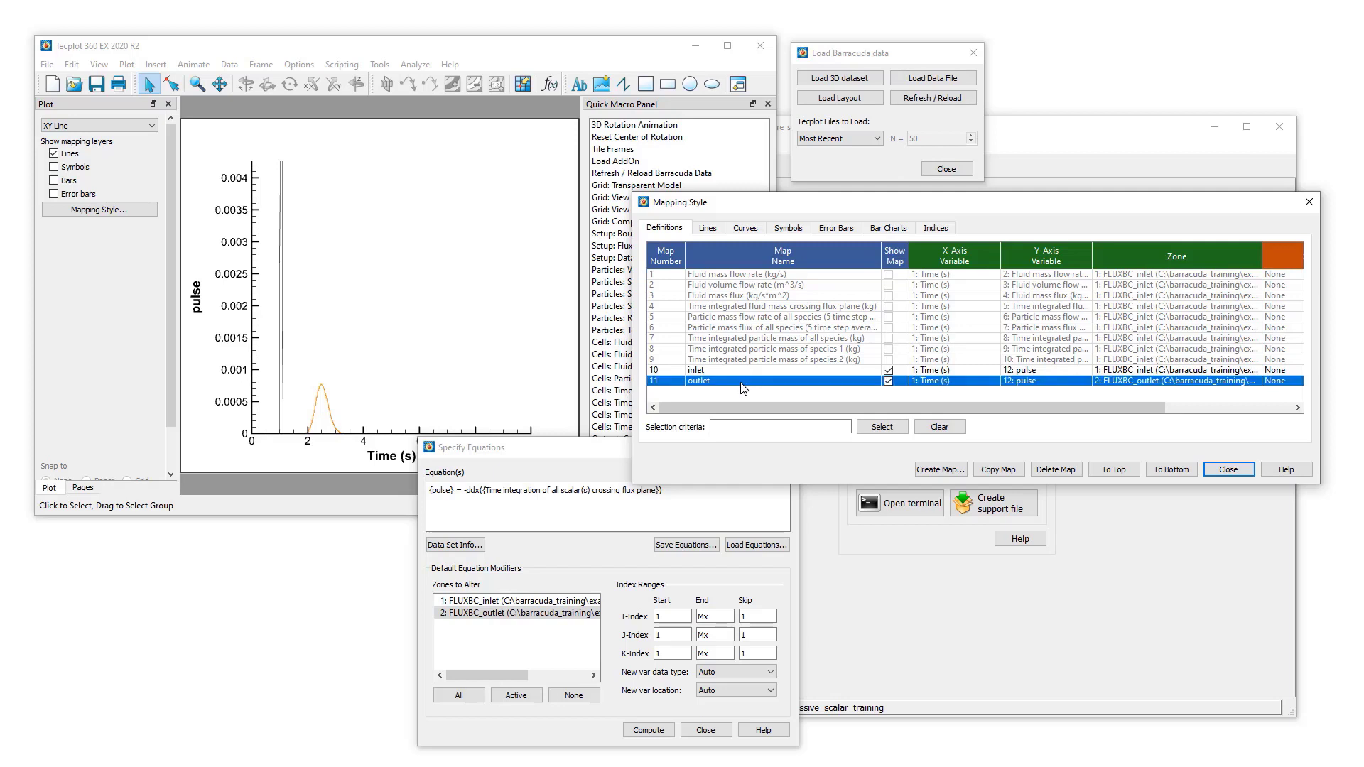
Show the line legend on the plot and move it slightly to the left within the frame
click(127, 65)
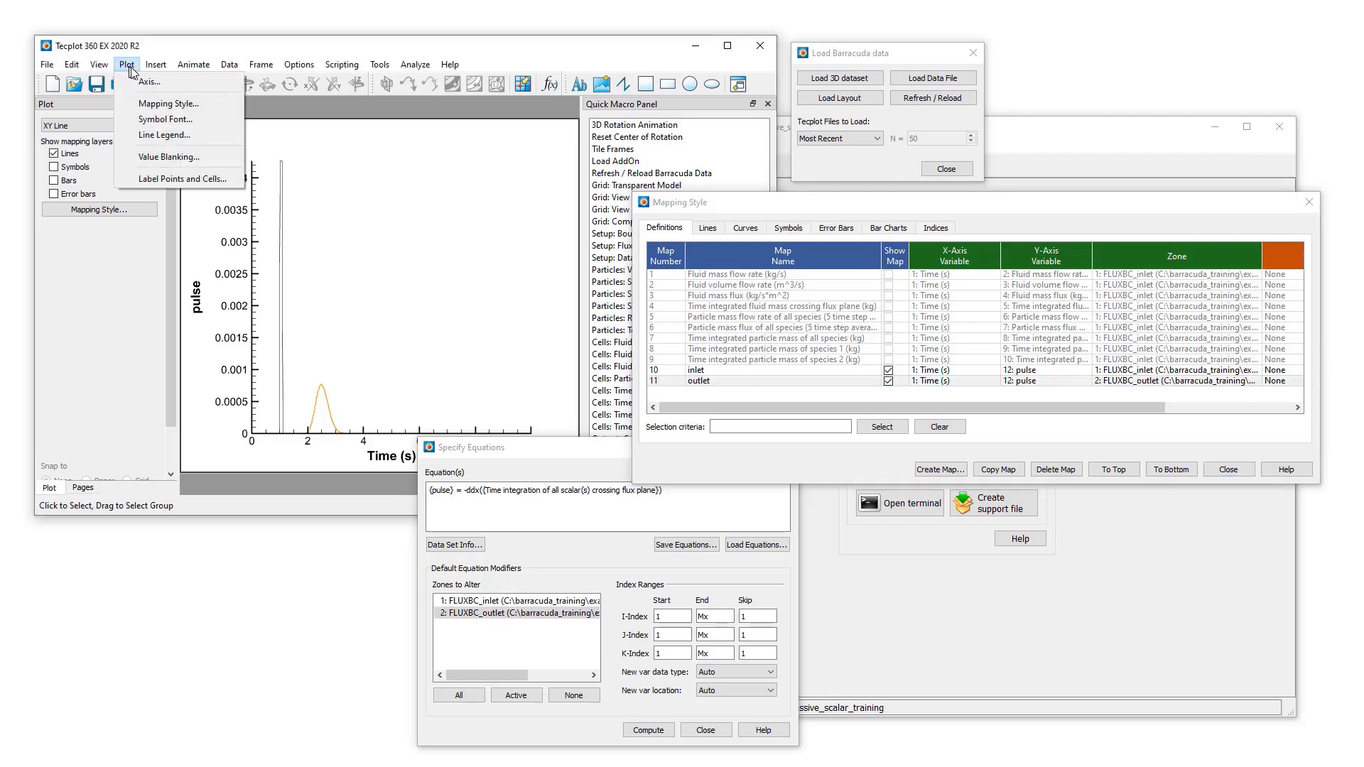
click(165, 137)
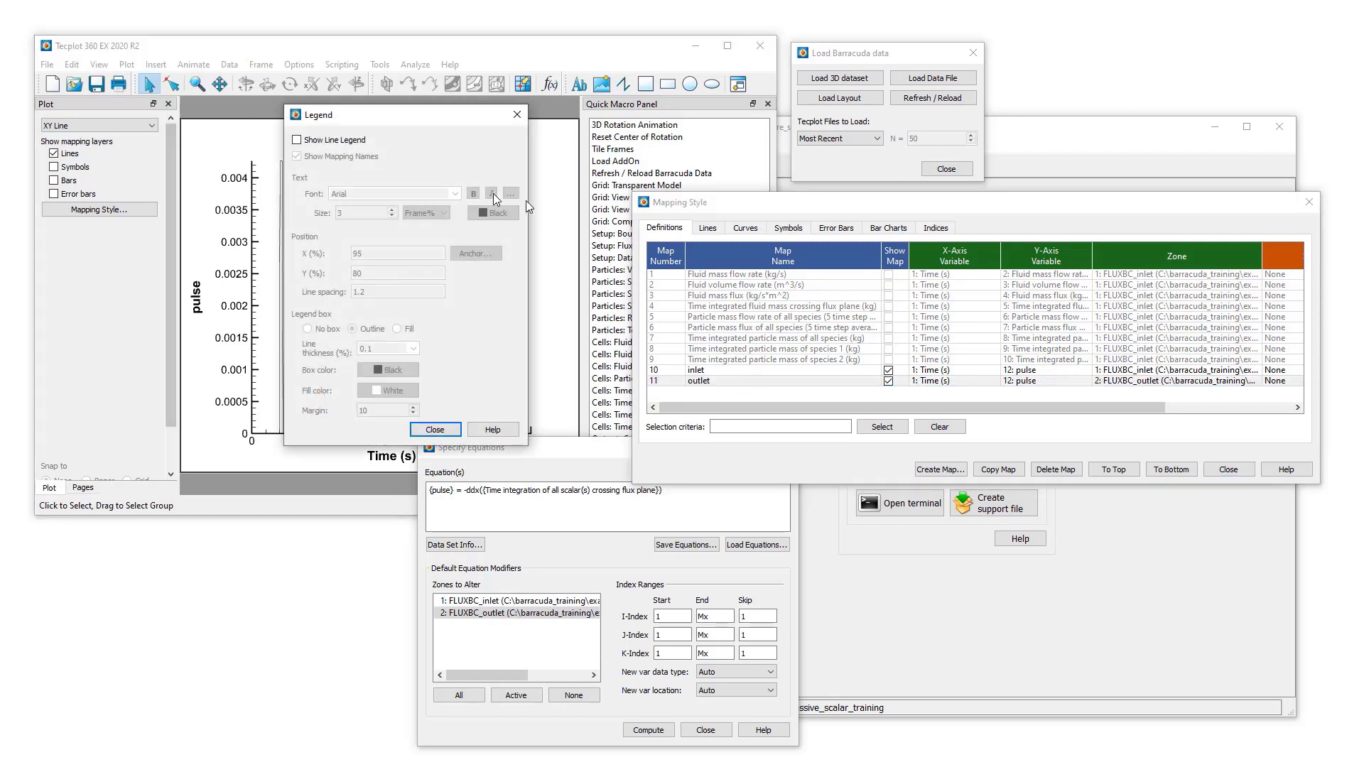
click(352, 140)
click(434, 430)
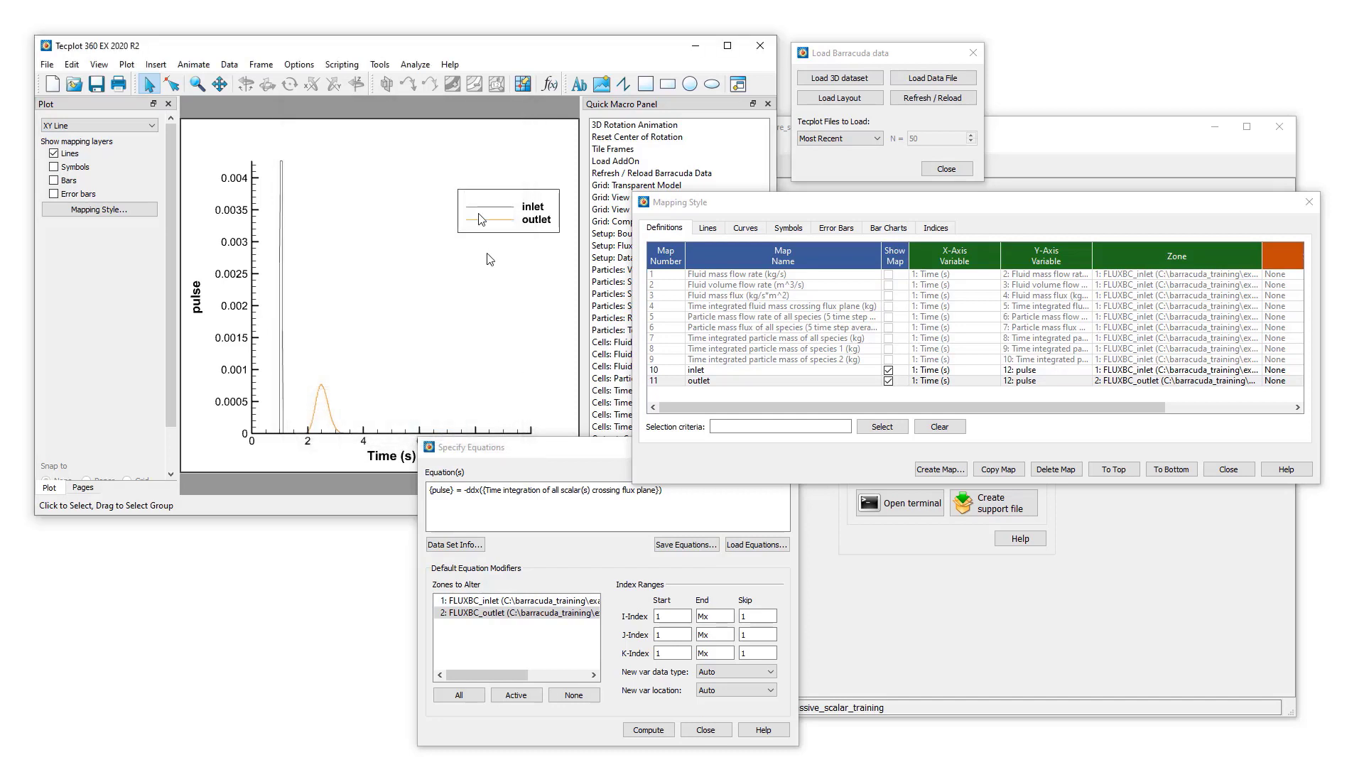
click(501, 232)
drag(501, 232, 474, 233)
click(459, 331)
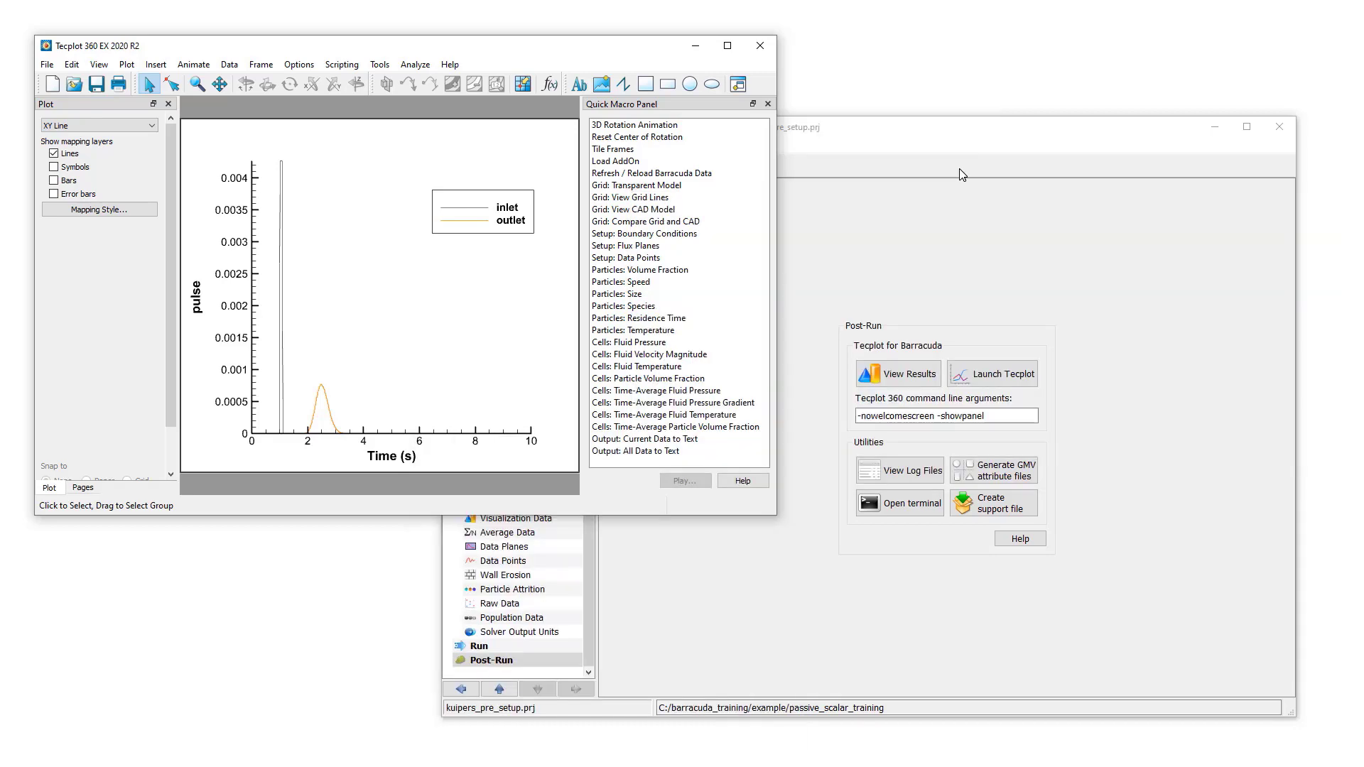
Switch to Barracuda, view the simulation results in Tecplot, and display the cells coloured by fluid pressure
click(960, 203)
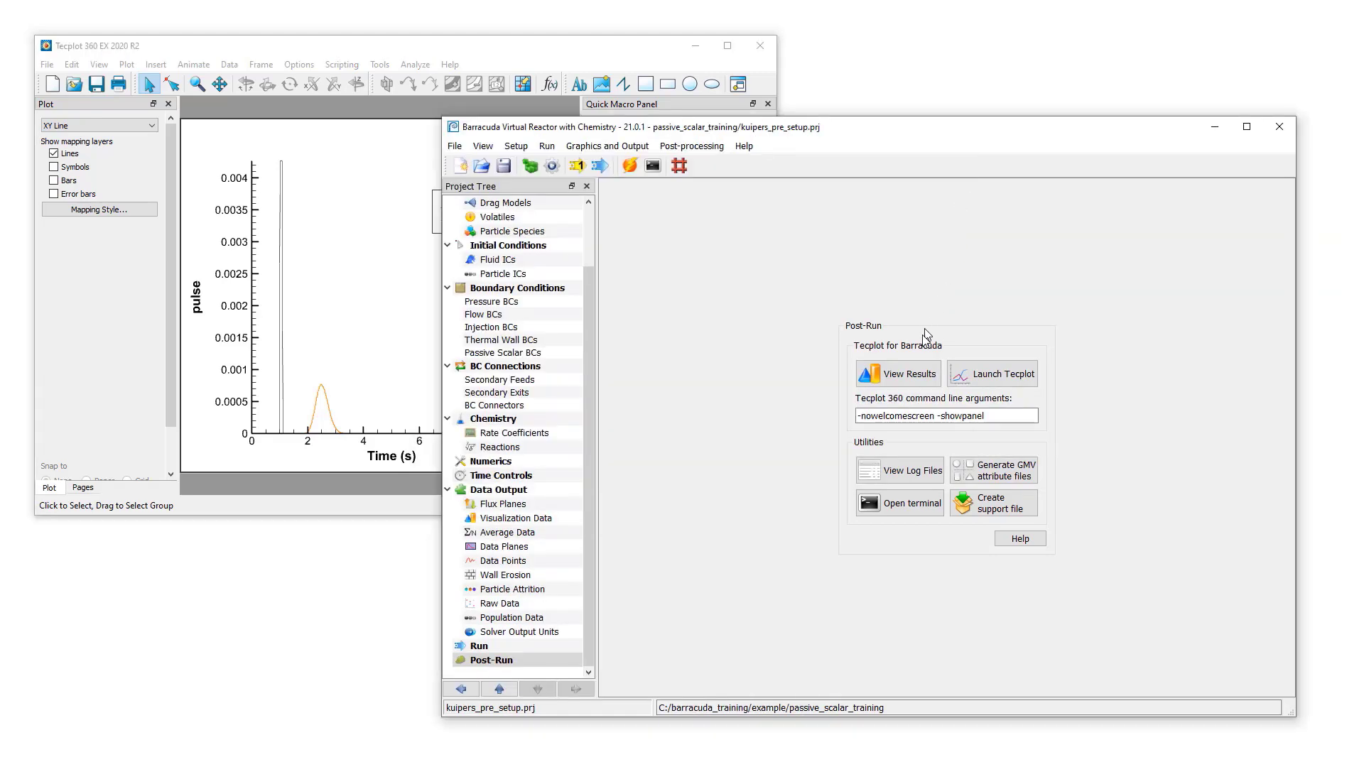
click(922, 382)
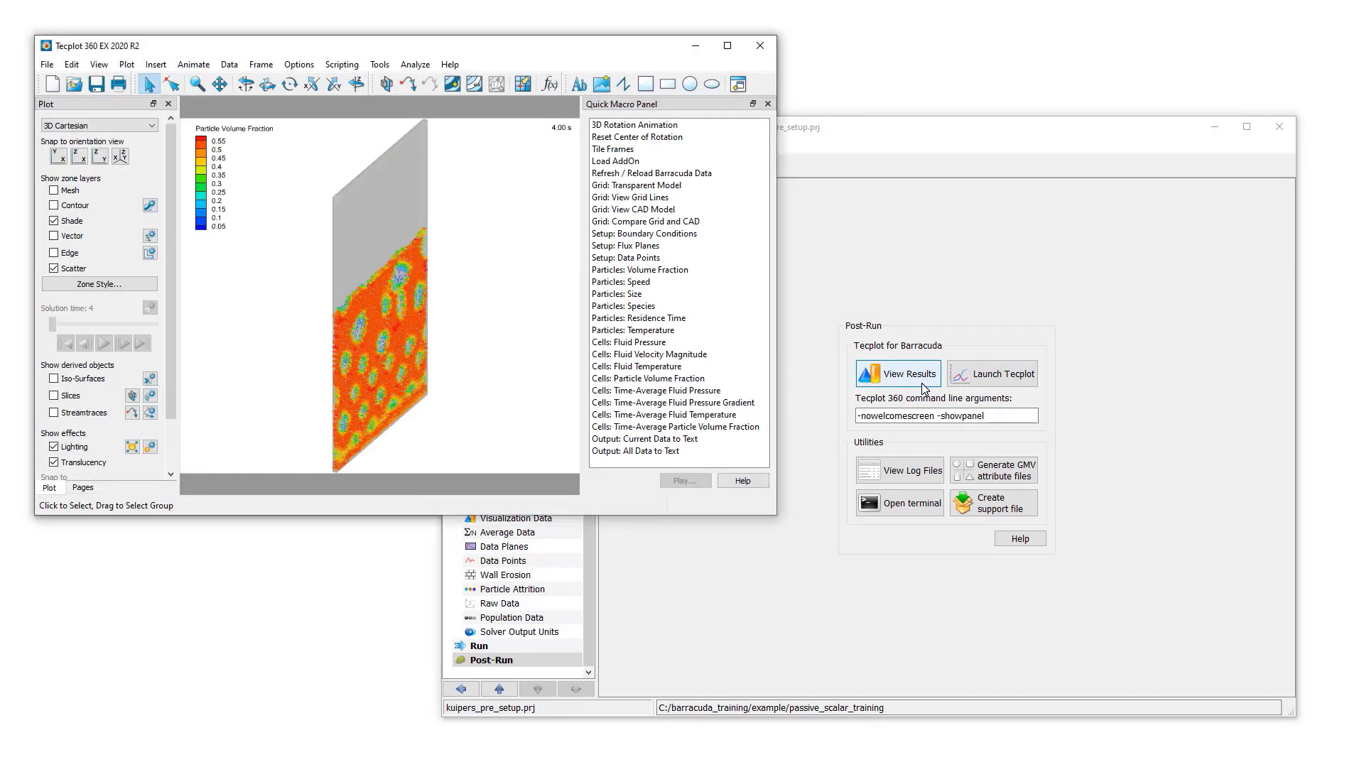
double_click(649, 343)
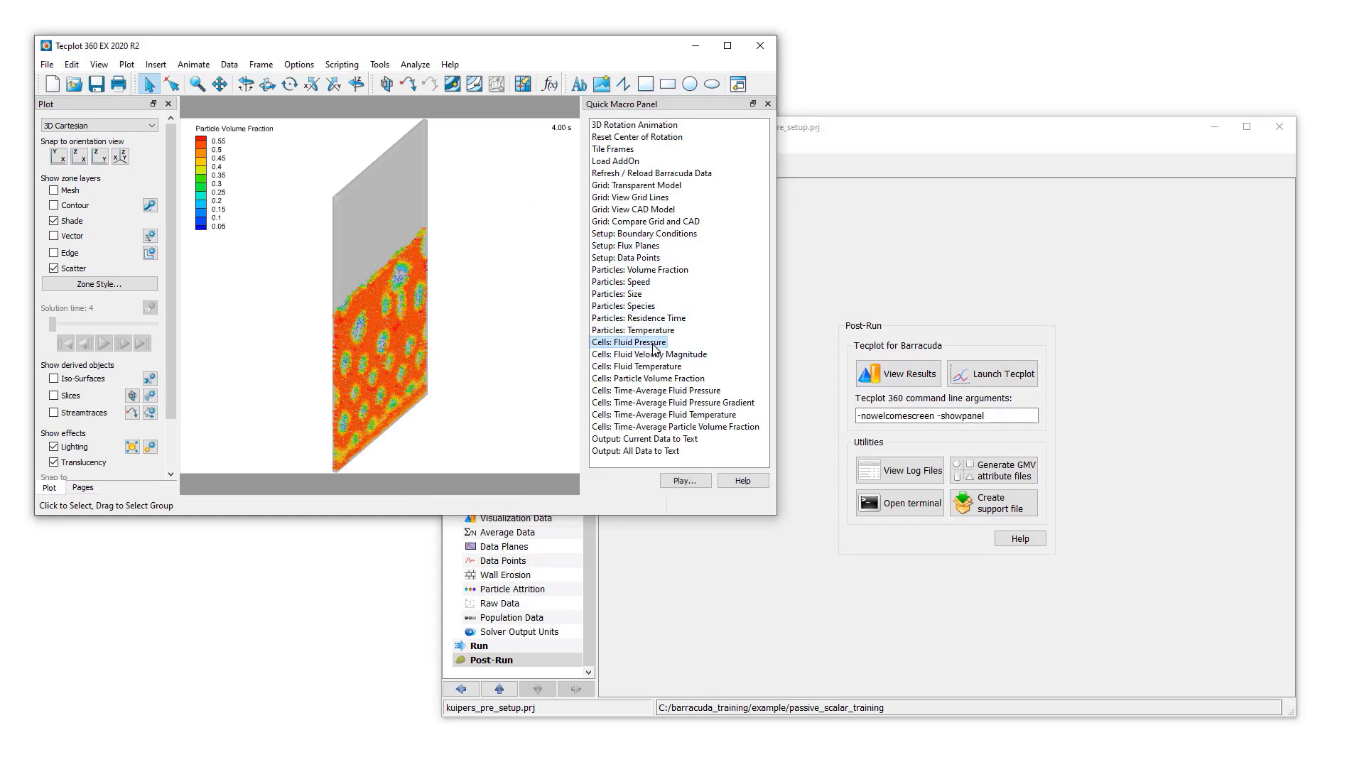
Change the contour variable from Pressure to Scalar-0 and turn off the lighting and translucency effects
double_click(196, 169)
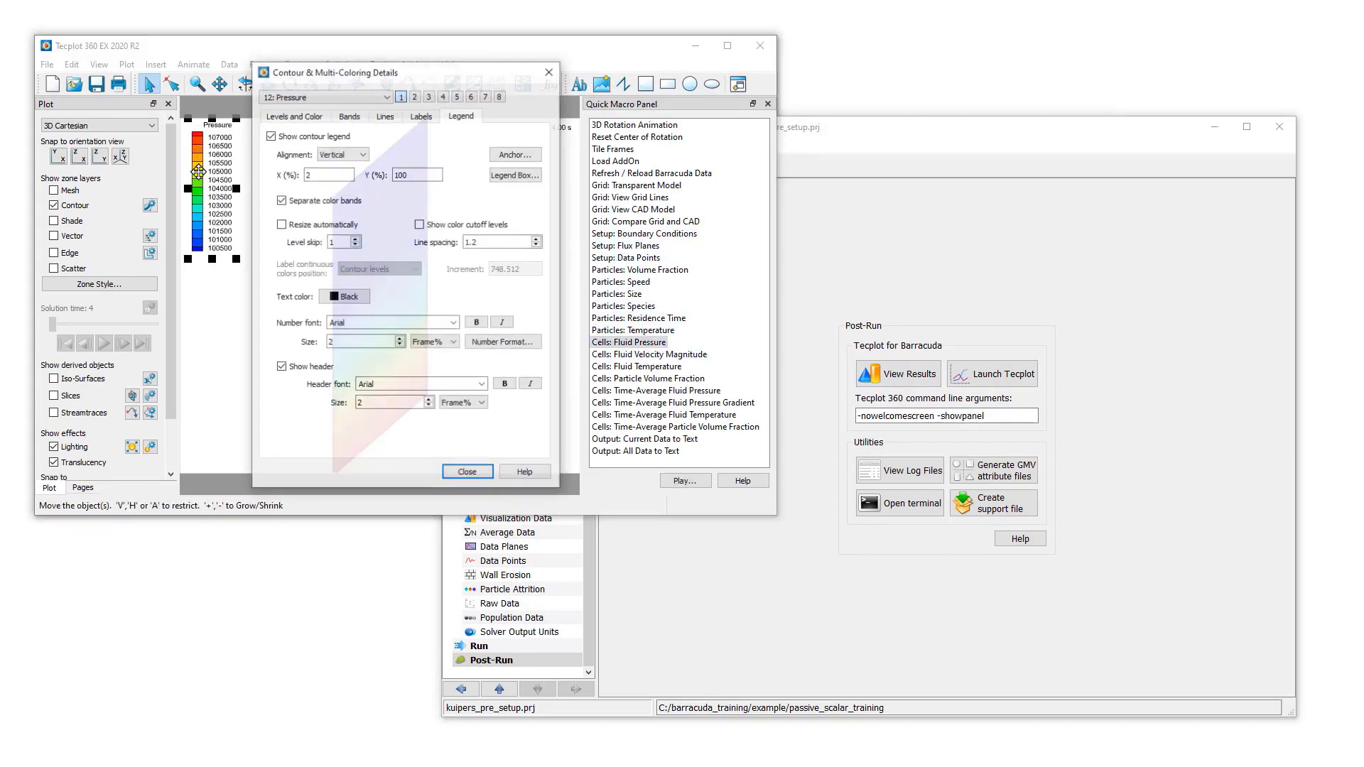
click(323, 96)
scroll(314, 126, down, 3)
click(310, 145)
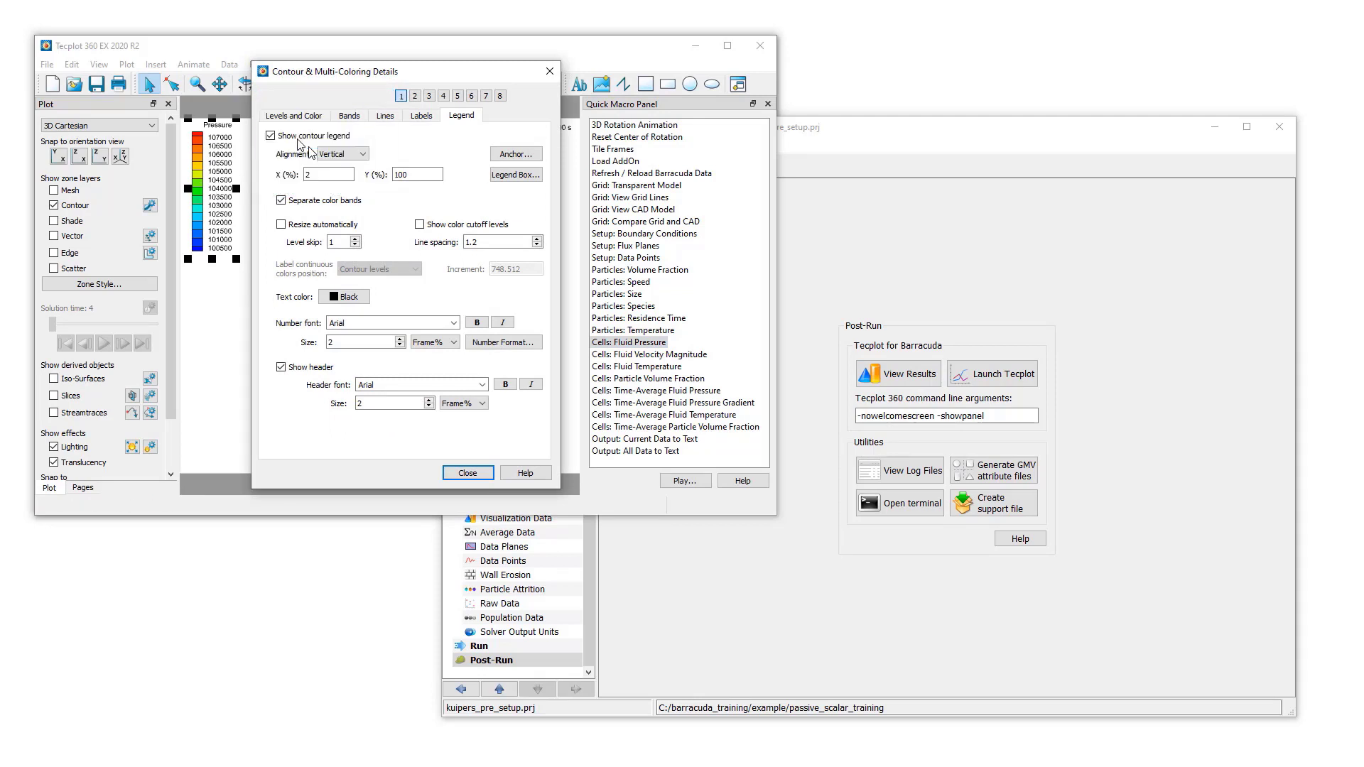
click(466, 473)
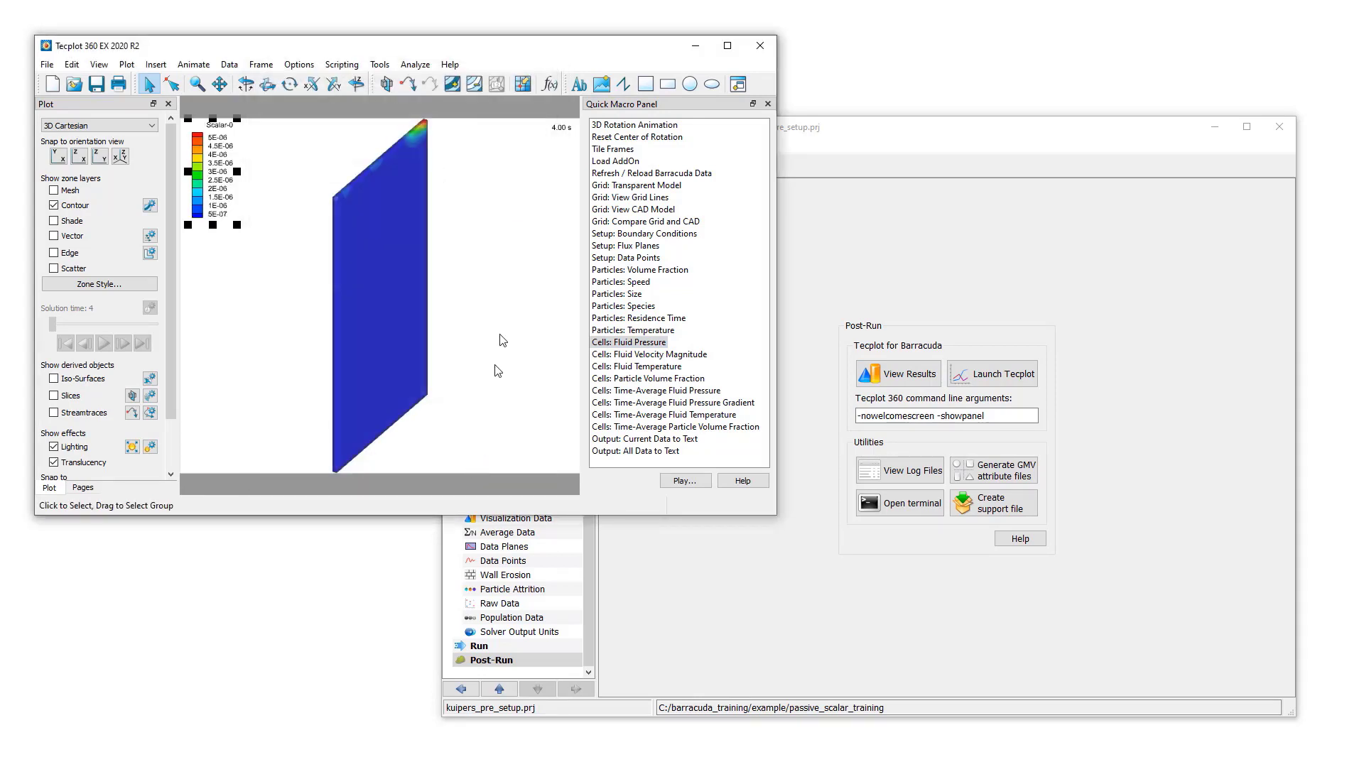
click(54, 446)
click(55, 464)
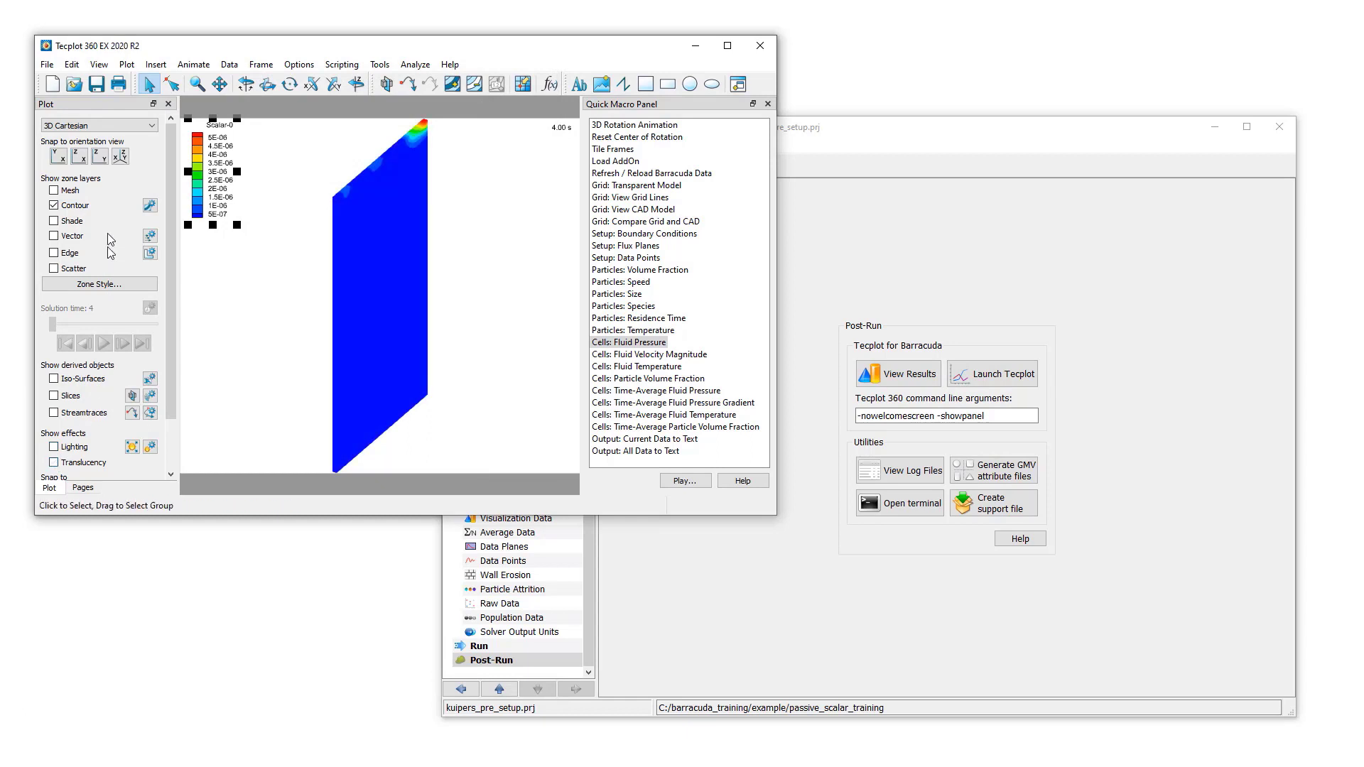
Orient the view to the X-Z plane and reload the Barracuda data with all Tecplot files instead of the most recent
click(79, 157)
click(47, 64)
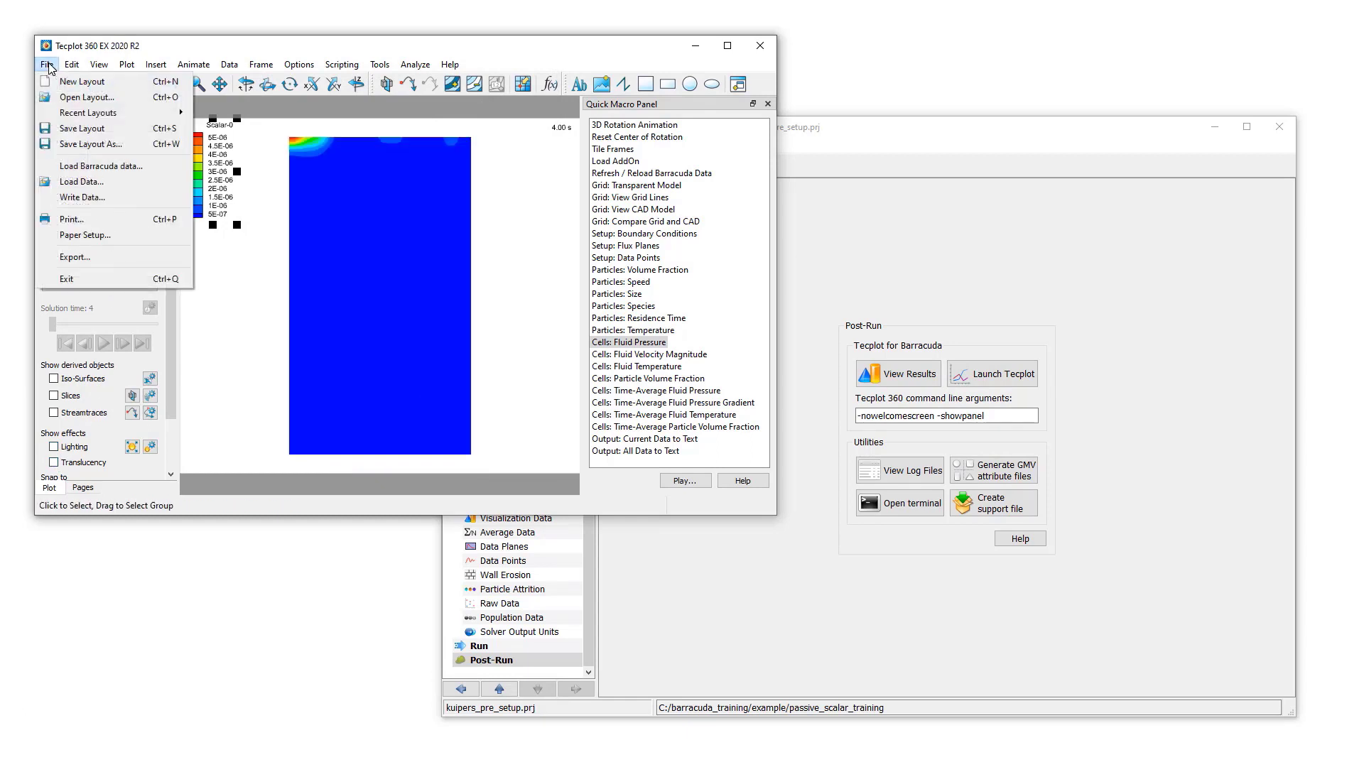
click(94, 170)
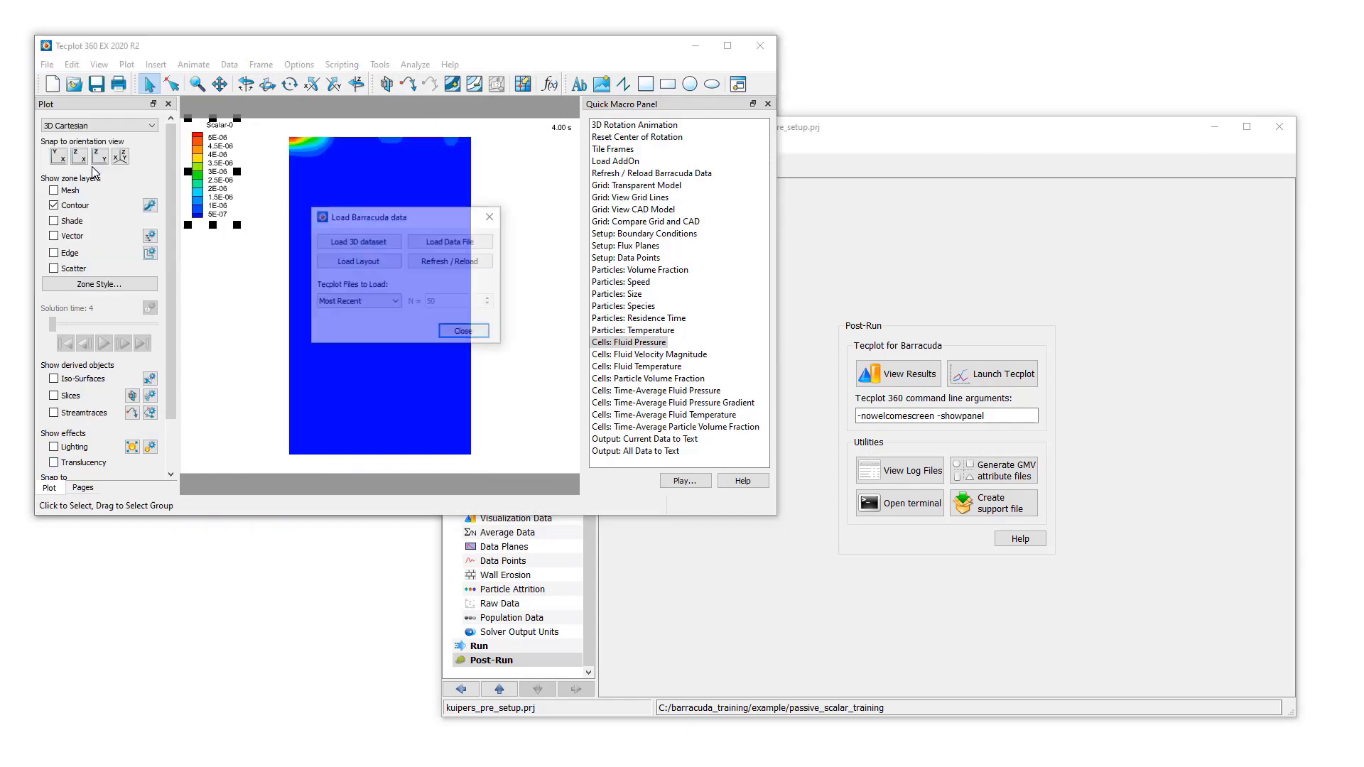
click(390, 304)
click(367, 351)
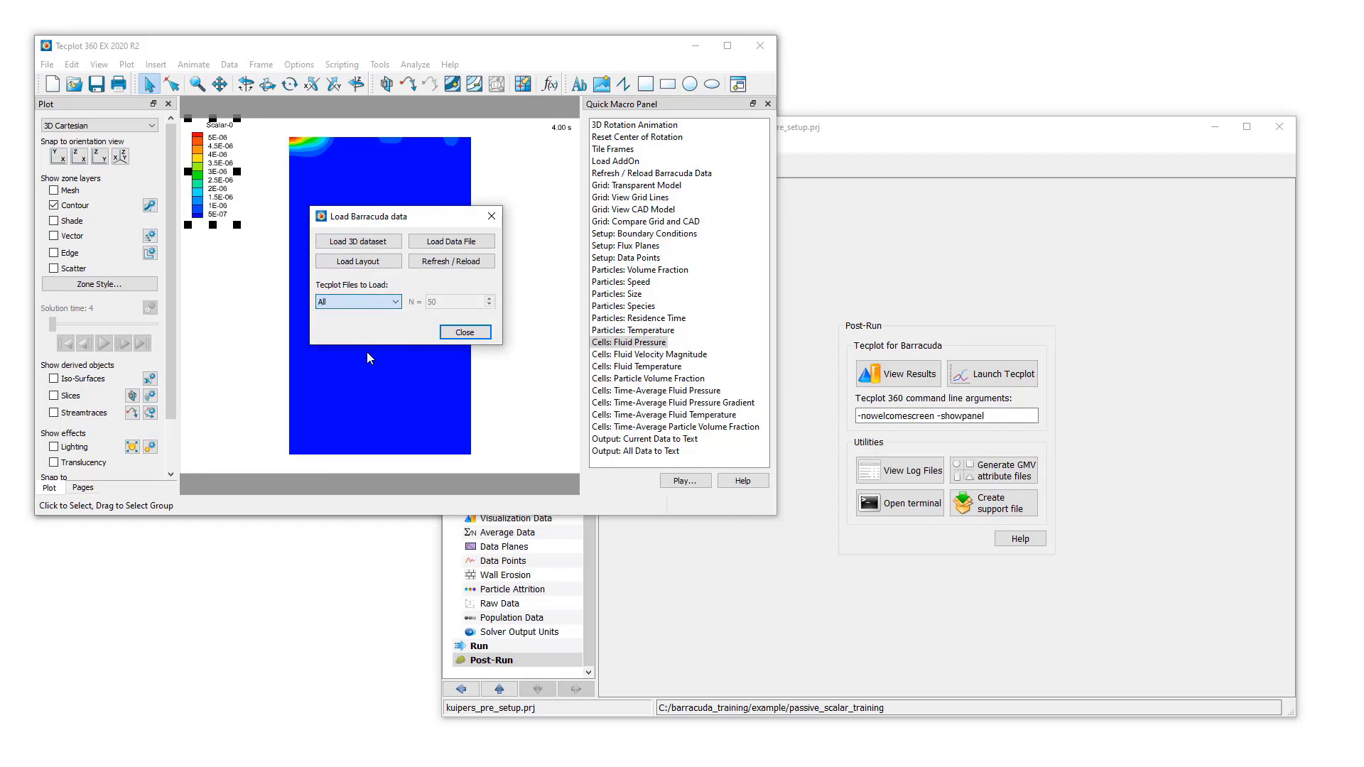
click(451, 262)
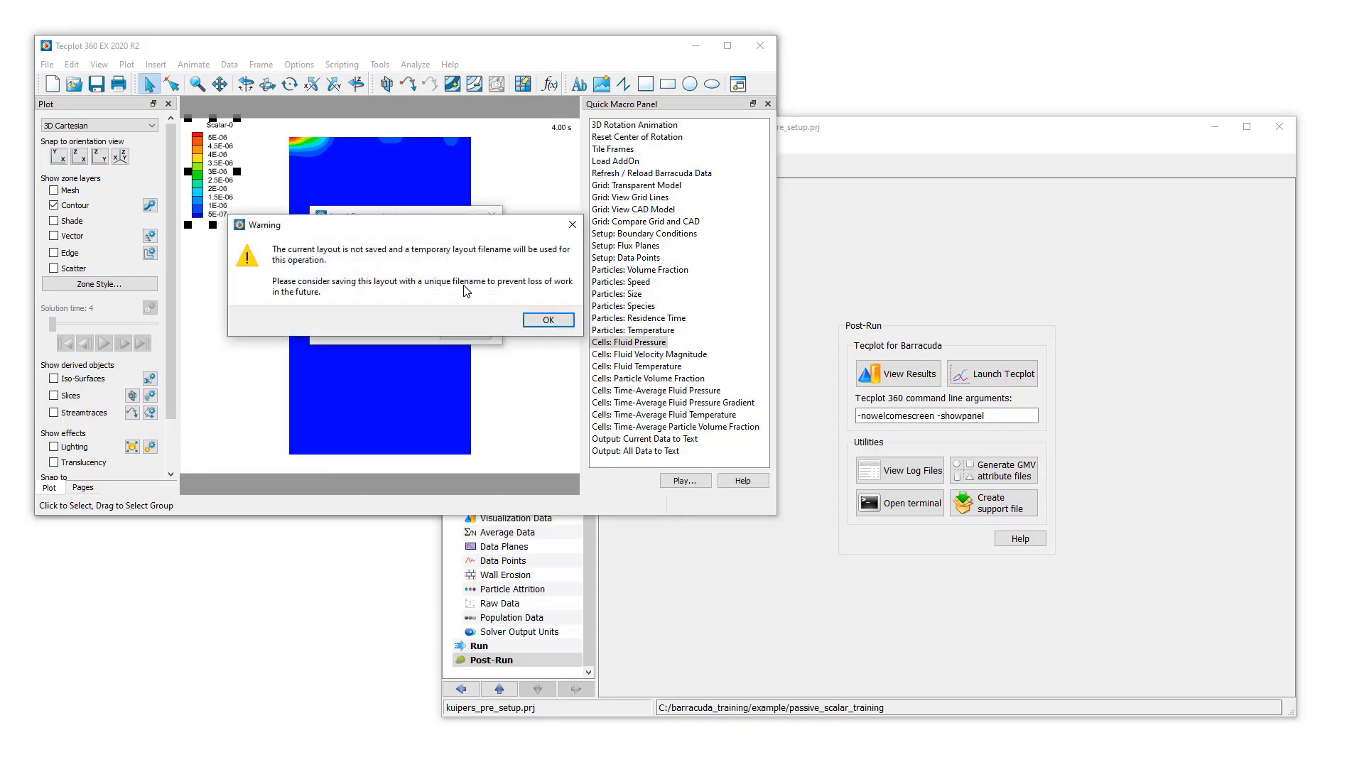
click(548, 319)
click(487, 335)
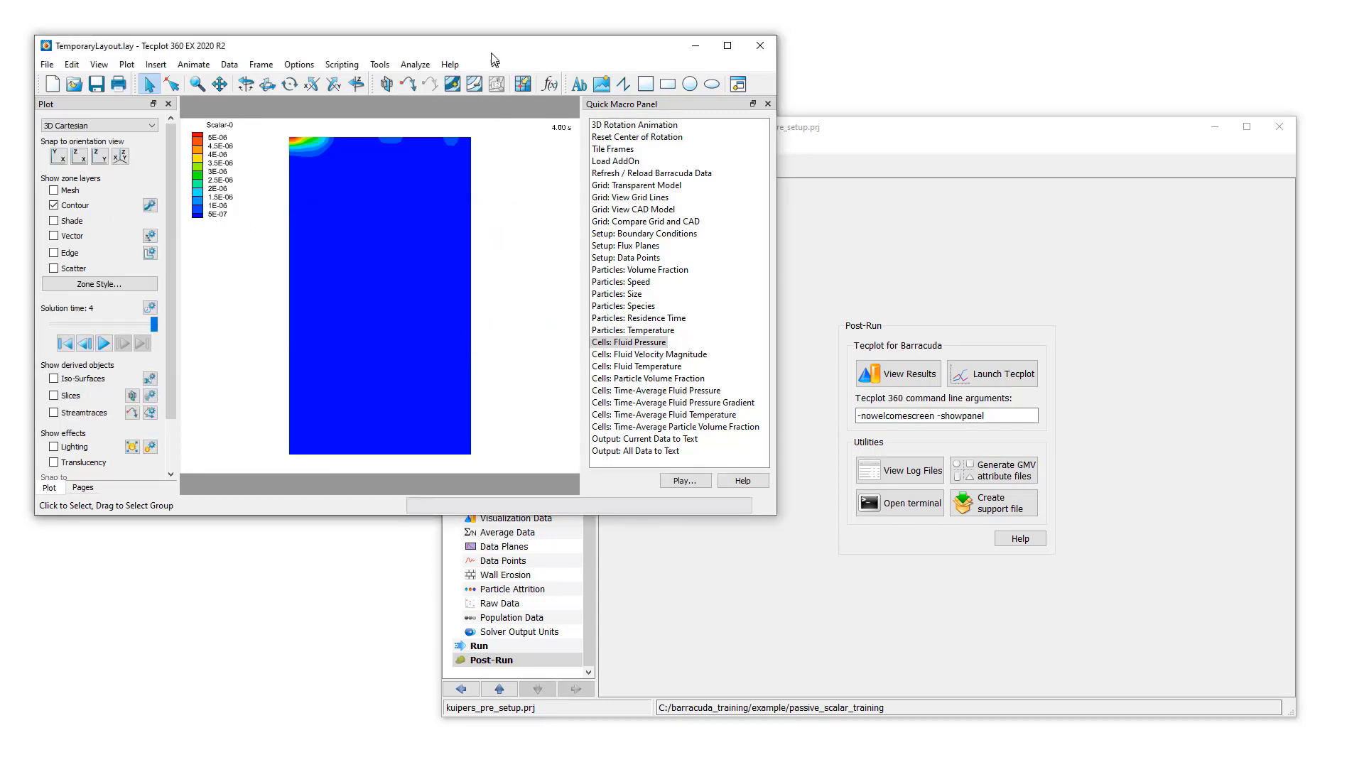
Set the solution time back to 0.9 s and advance it one time step at a time to 2.6 s to examine Scalar-0
click(84, 343)
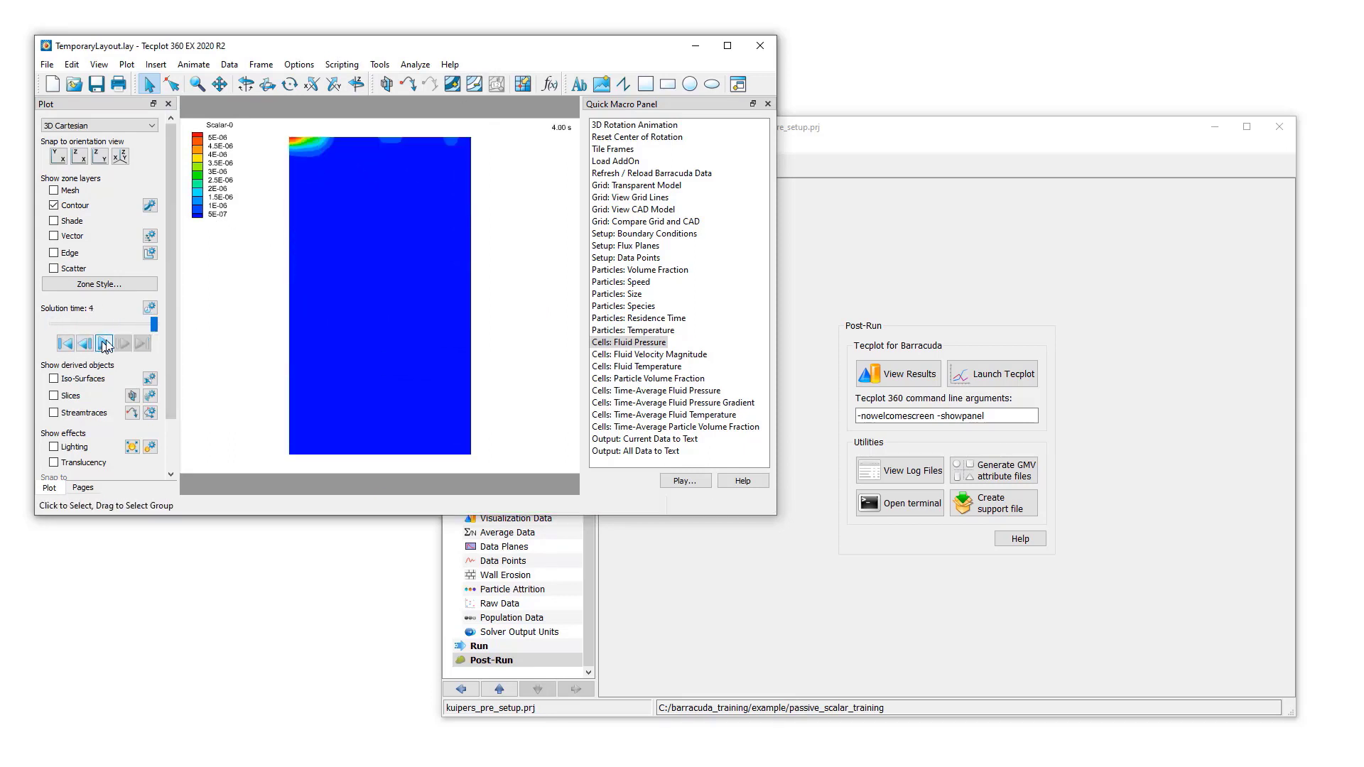
drag(154, 324, 76, 327)
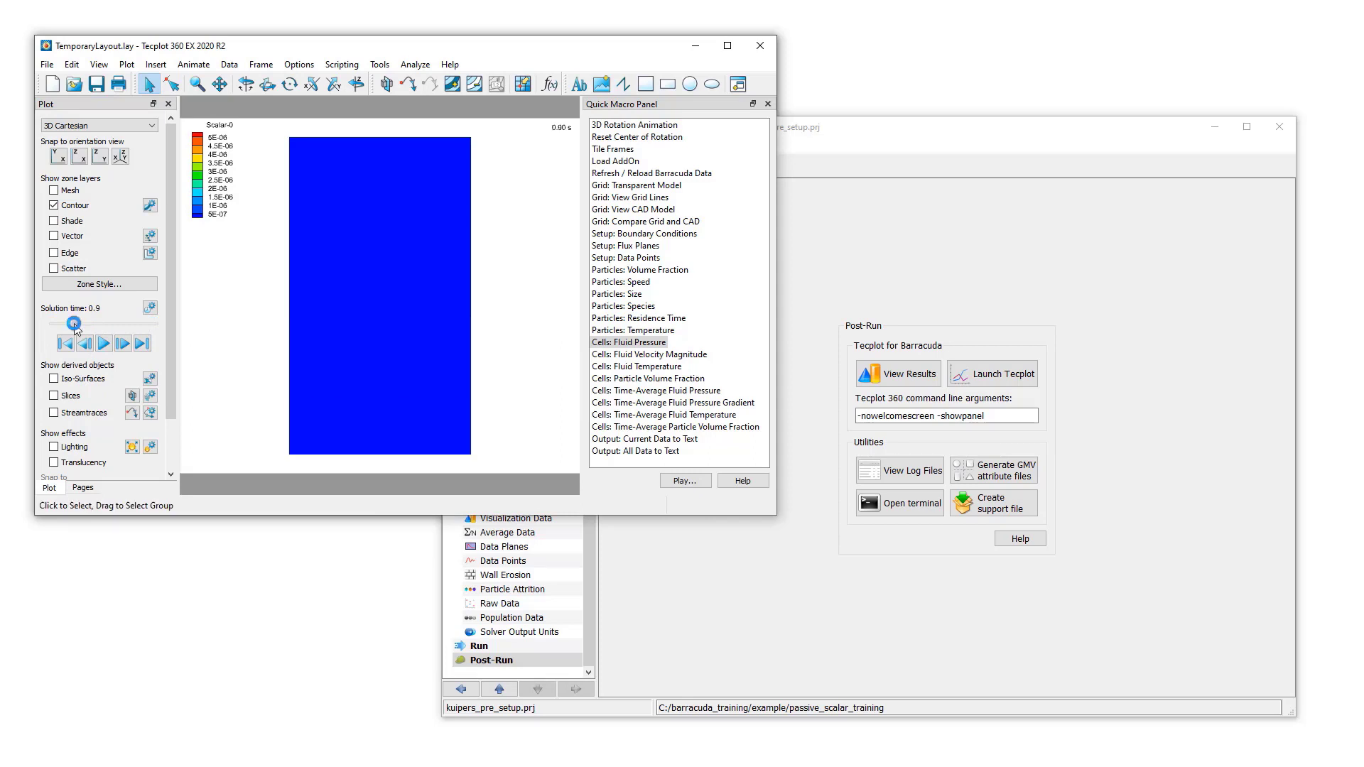
click(122, 344)
click(122, 344)
click(122, 344)
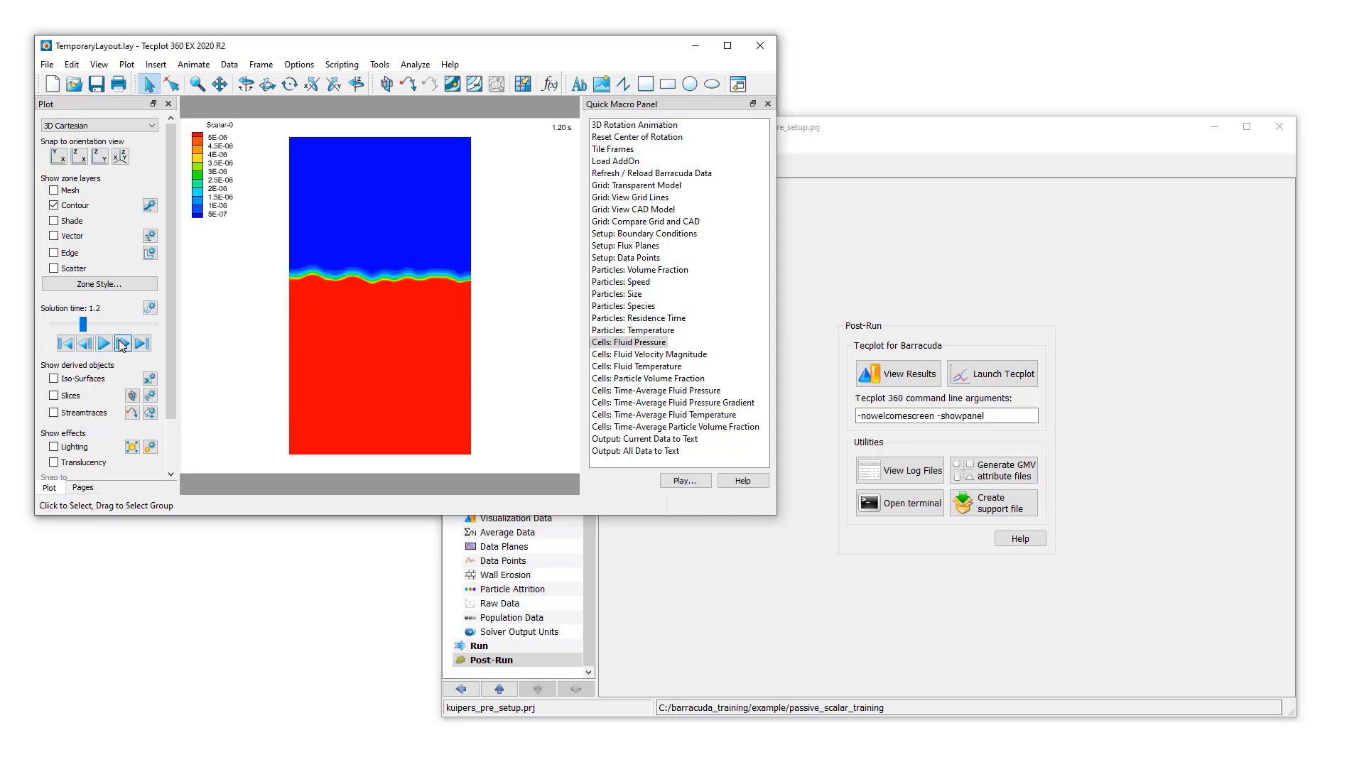
click(122, 344)
click(122, 344)
click(123, 343)
click(122, 344)
click(123, 344)
click(122, 344)
click(122, 344)
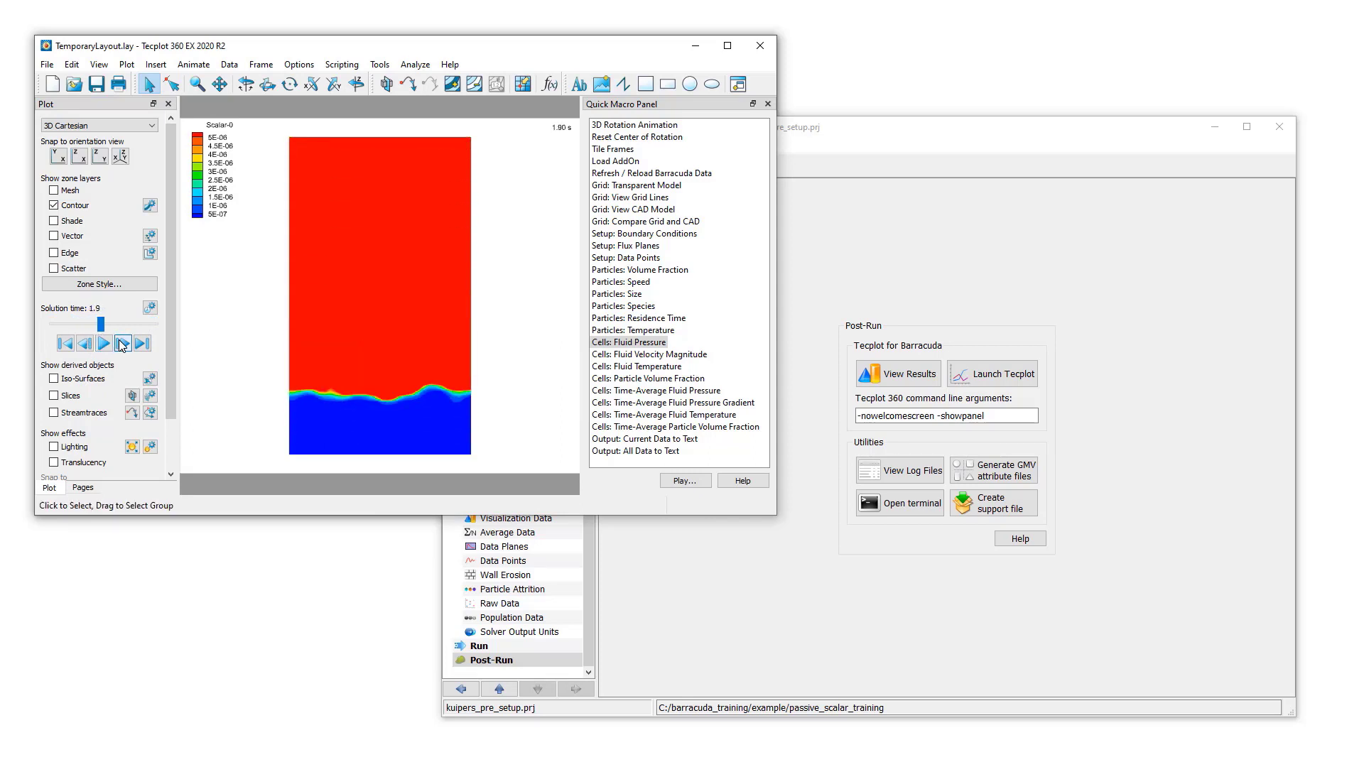
click(122, 344)
click(123, 344)
click(123, 344)
click(122, 343)
click(122, 344)
click(122, 344)
click(122, 344)
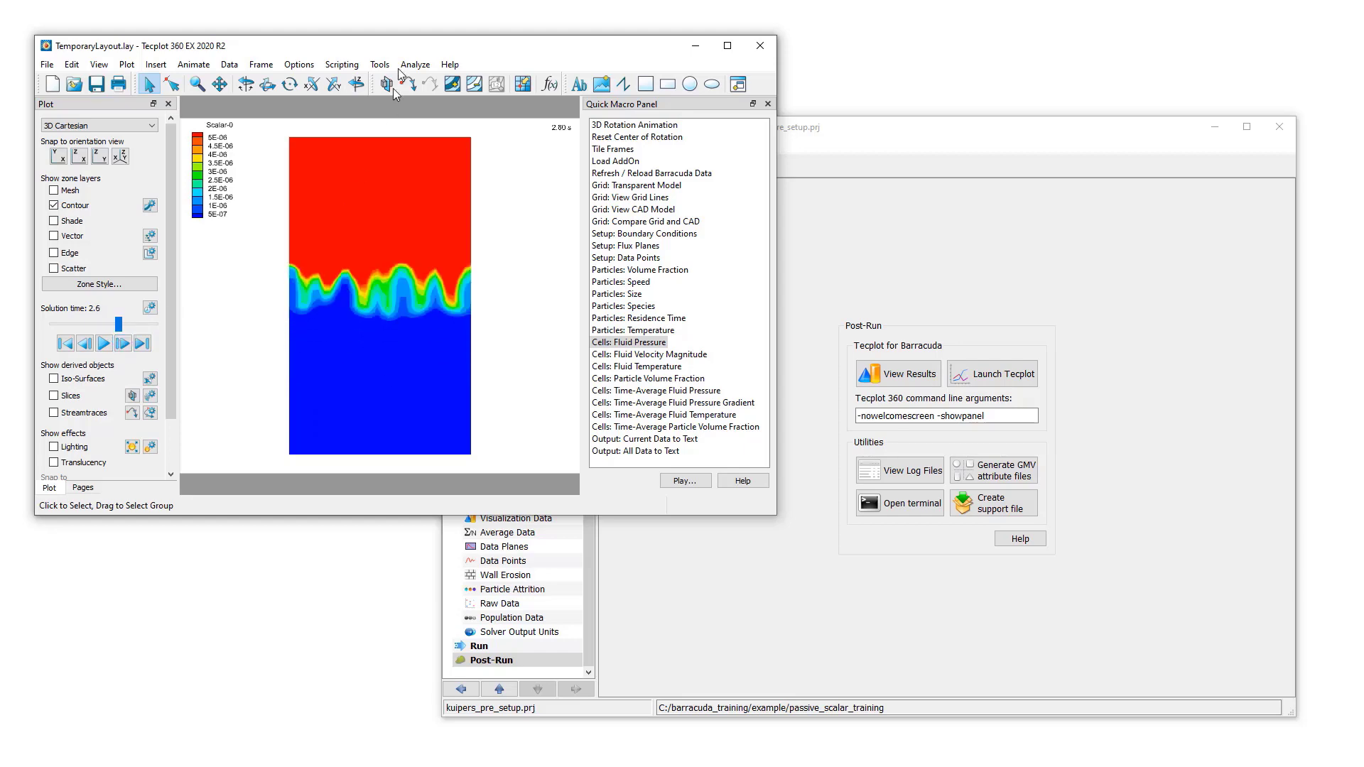
Arrange the two Tecplot windows to compare the inlet and outlet pulse plot with the 3D scalar results, keeping the 3D results in front
drag(404, 46, 922, 241)
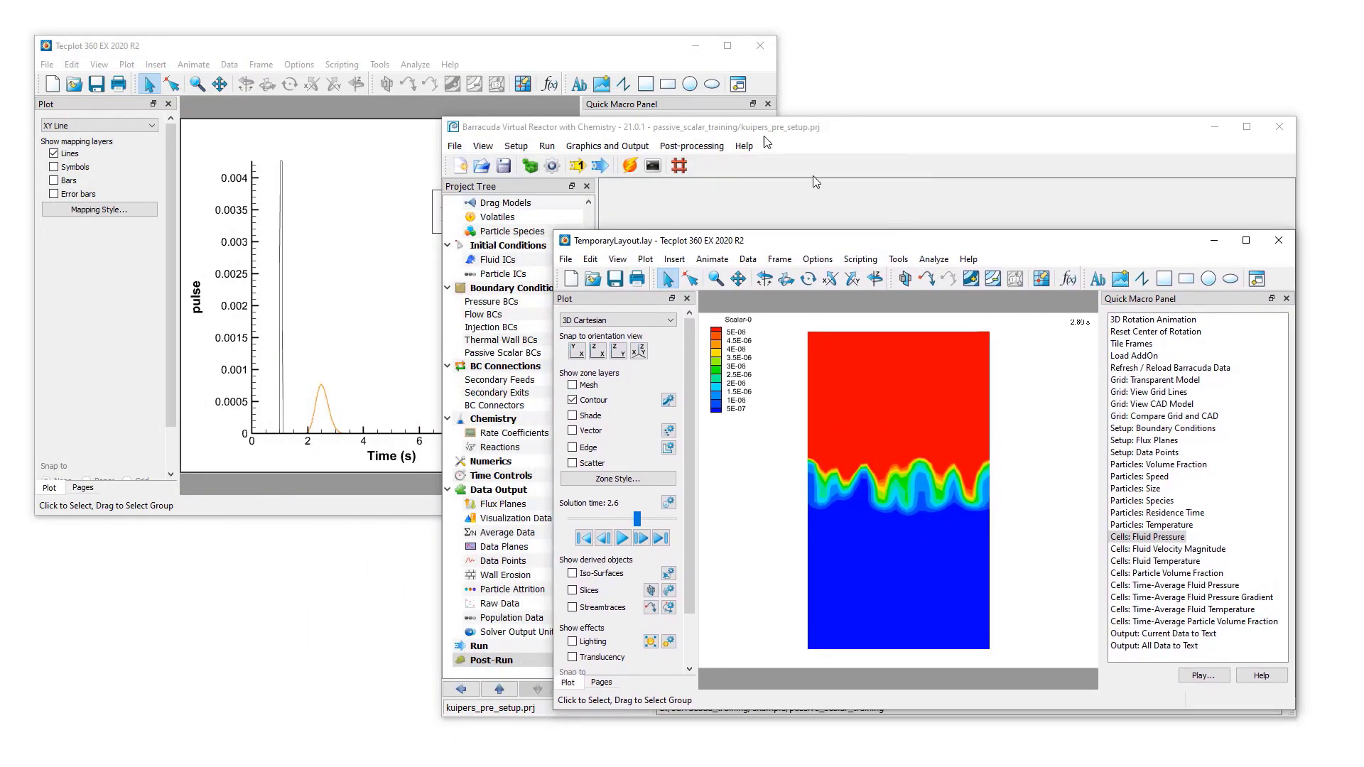
click(592, 63)
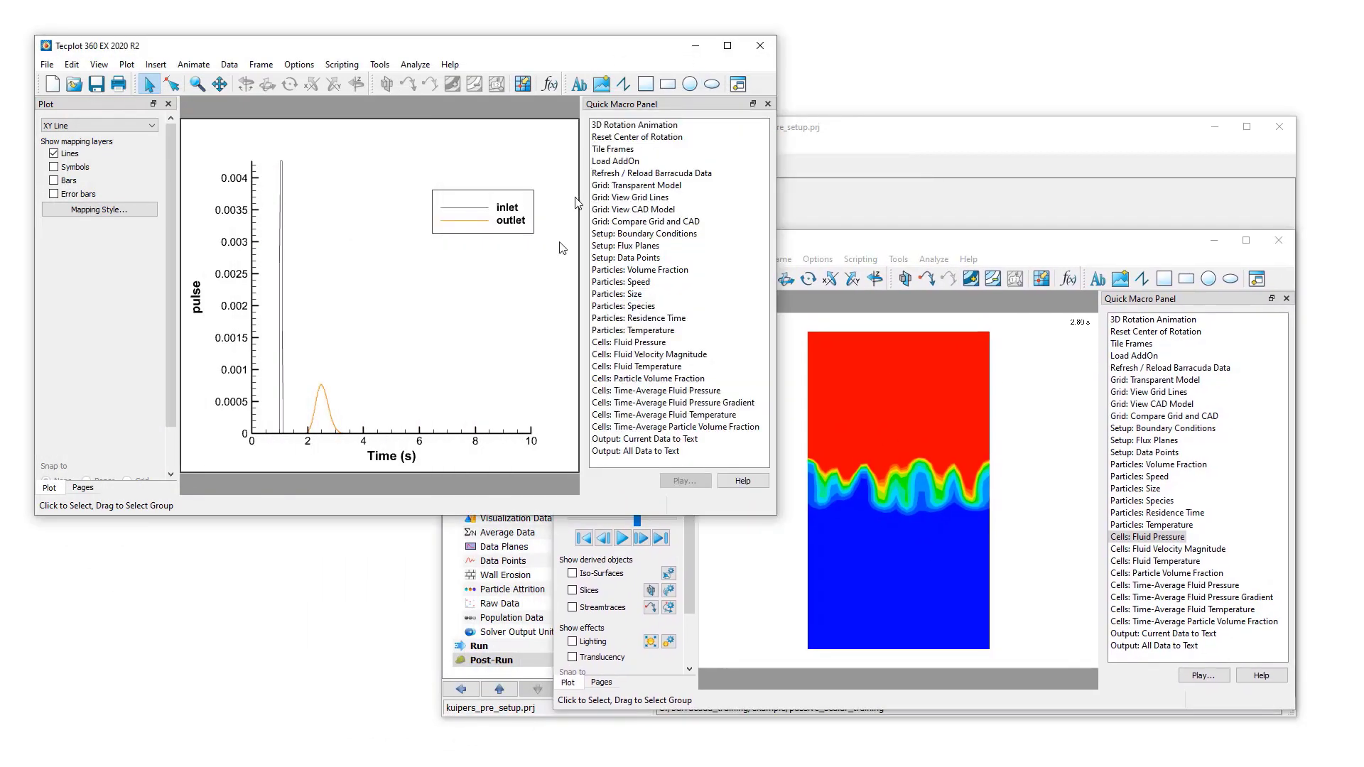
click(929, 243)
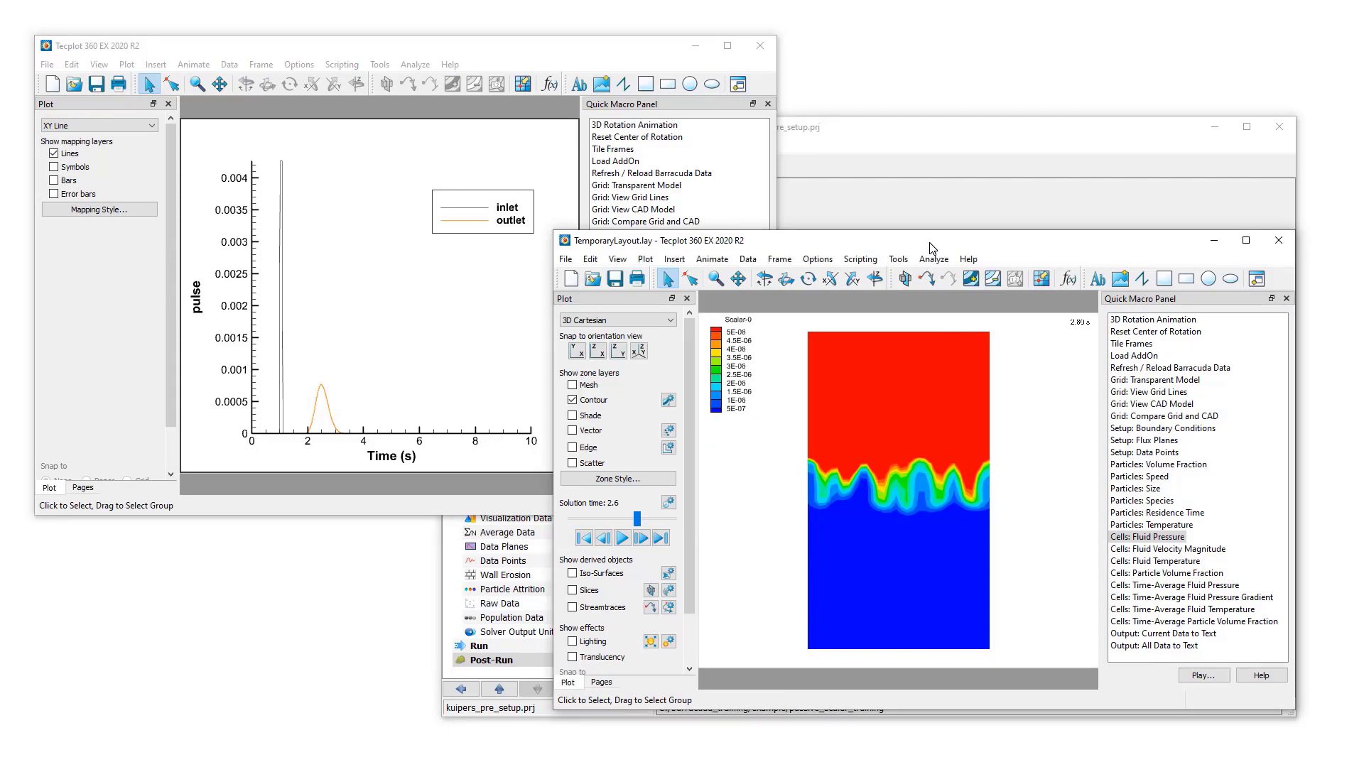